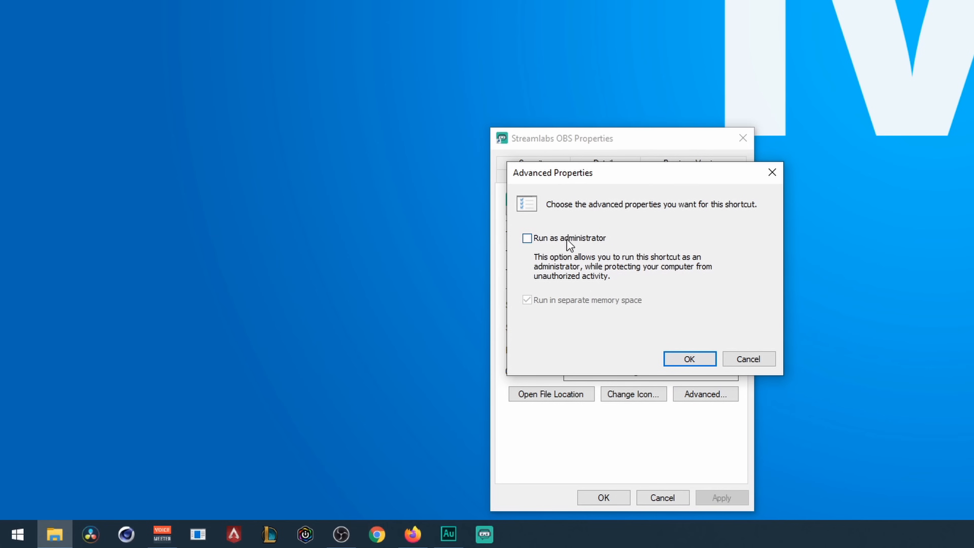
Confirm the advanced shortcut options and save the Streamlabs OBS shortcut properties
{"action": "left_click", "coordinate": [689, 359]}
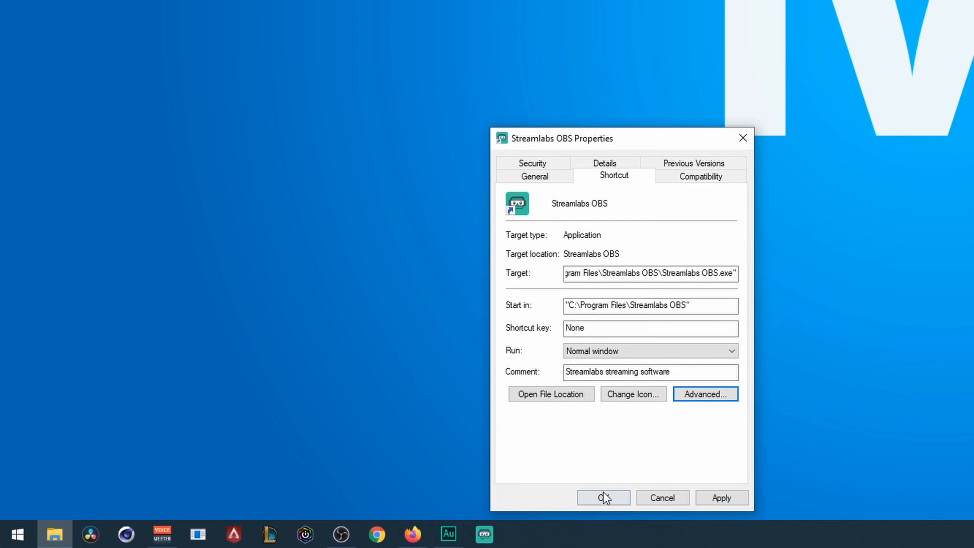
{"action": "left_click", "coordinate": [604, 496]}
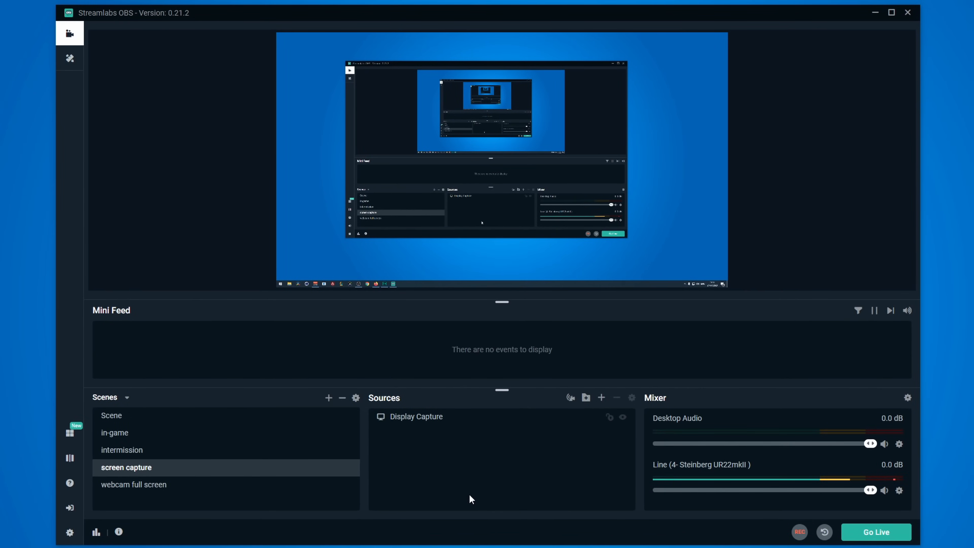
Open the settings and review the General output options, switching Automatically record when streaming on and back off
{"action": "left_click", "coordinate": [70, 533]}
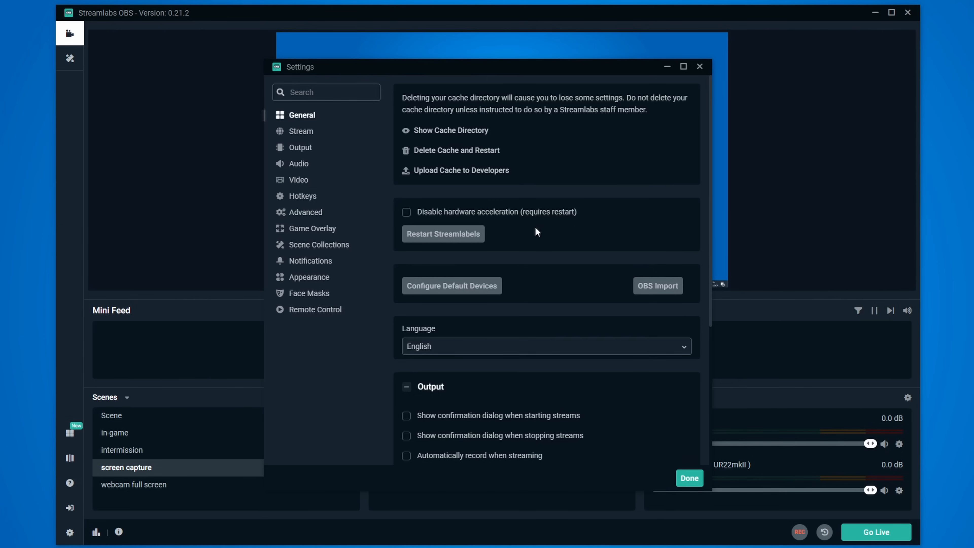
{"action": "scroll", "coordinate": [535, 227], "scroll_direction": "down", "scroll_amount": 4}
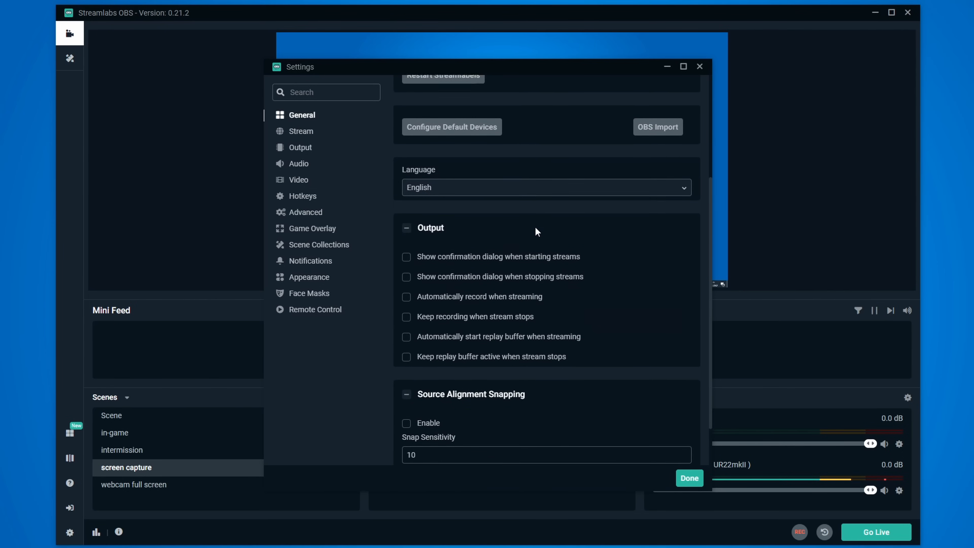
{"action": "left_click", "coordinate": [405, 297]}
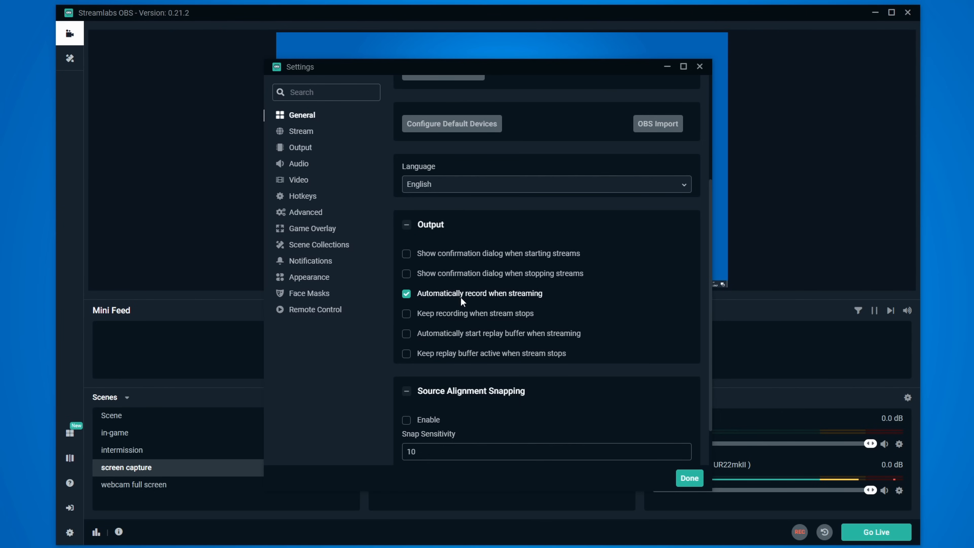
{"action": "left_click", "coordinate": [405, 295]}
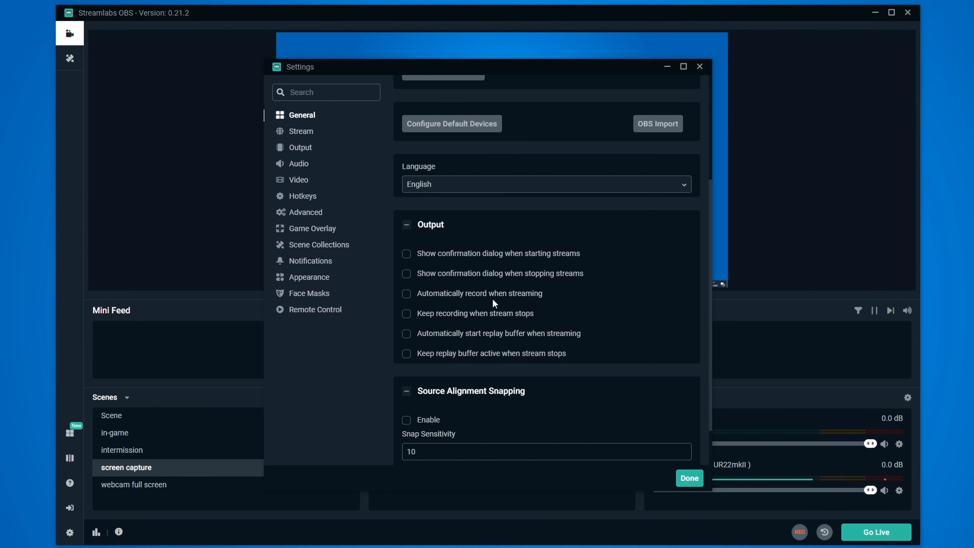
{"action": "scroll", "coordinate": [493, 300], "scroll_direction": "down", "scroll_amount": 1}
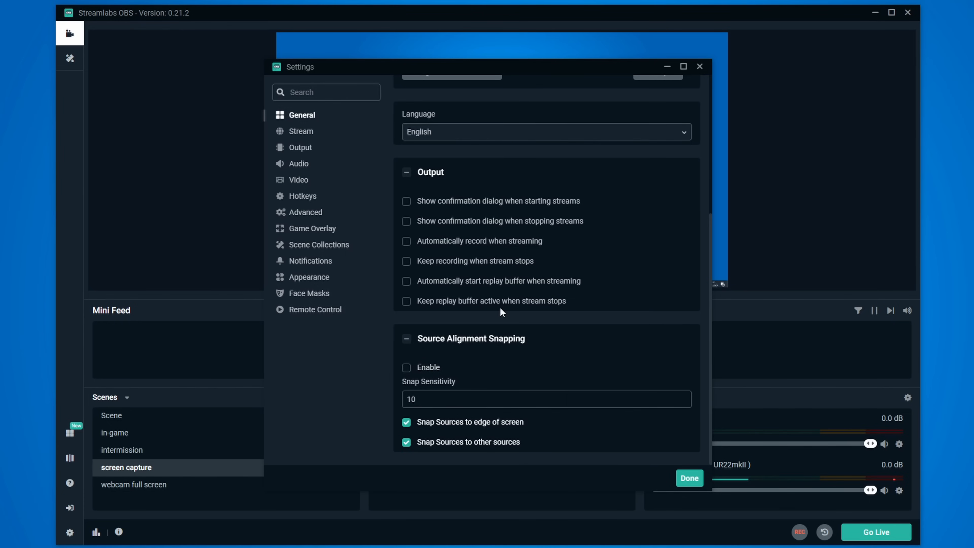
{"action": "scroll", "coordinate": [407, 318], "scroll_direction": "up", "scroll_amount": 4}
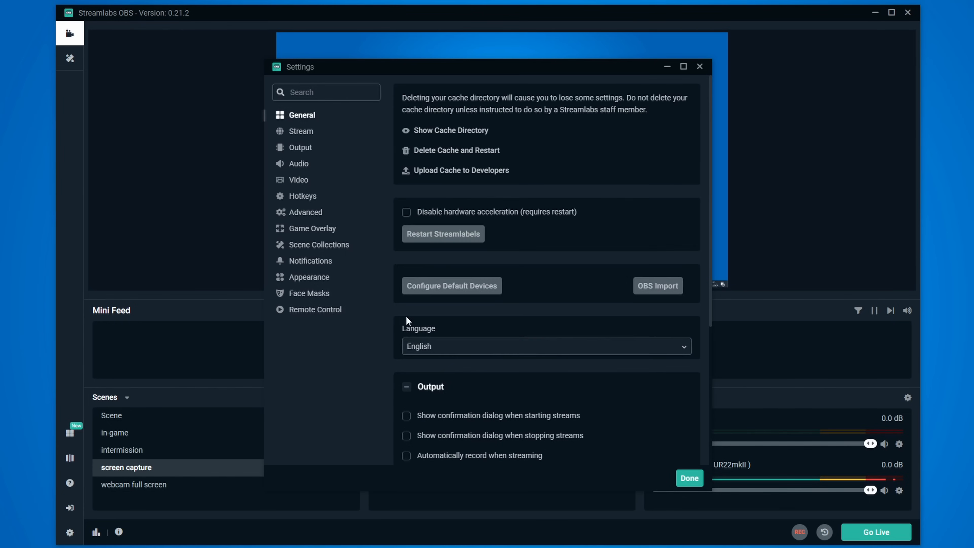
In the Stream settings, select Streaming Services as the stream type and Twitch as the service
{"action": "left_click", "coordinate": [301, 132]}
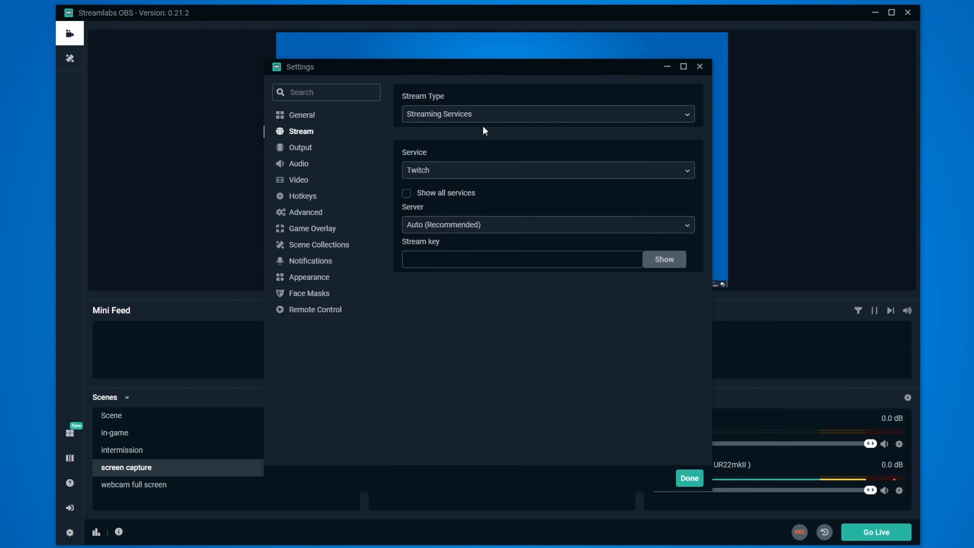
{"action": "left_click", "coordinate": [459, 117]}
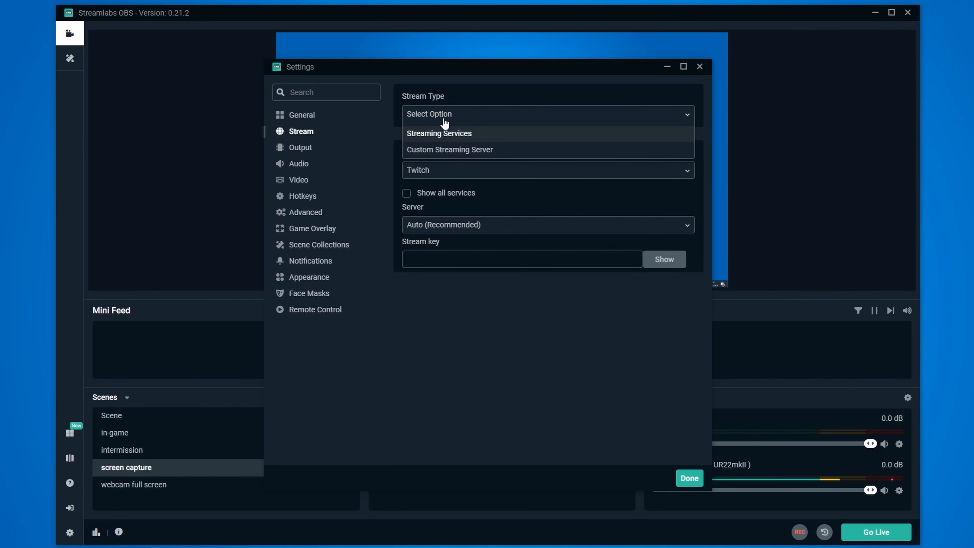
{"action": "left_click", "coordinate": [460, 134]}
{"action": "left_click", "coordinate": [438, 173]}
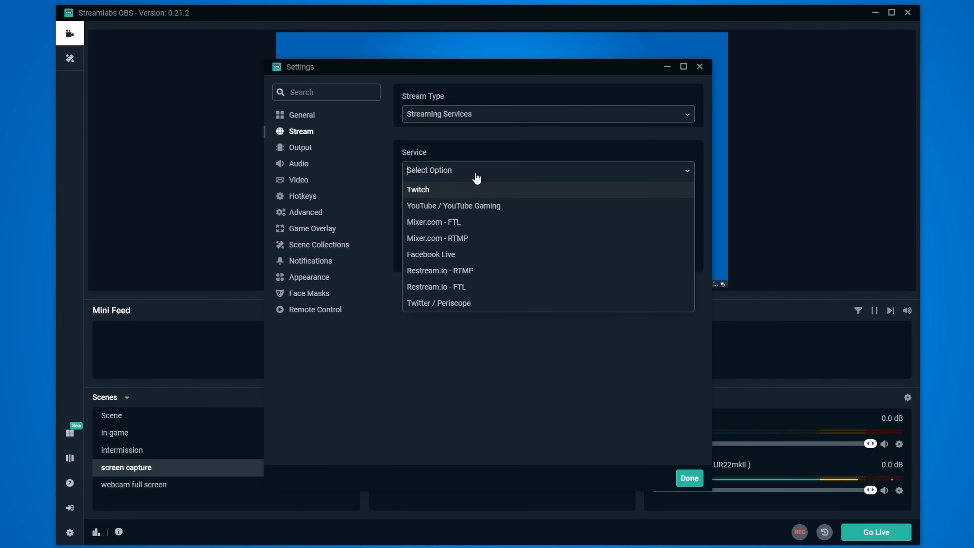
{"action": "left_click", "coordinate": [439, 193]}
{"action": "left_click", "coordinate": [460, 178]}
{"action": "left_click", "coordinate": [426, 188]}
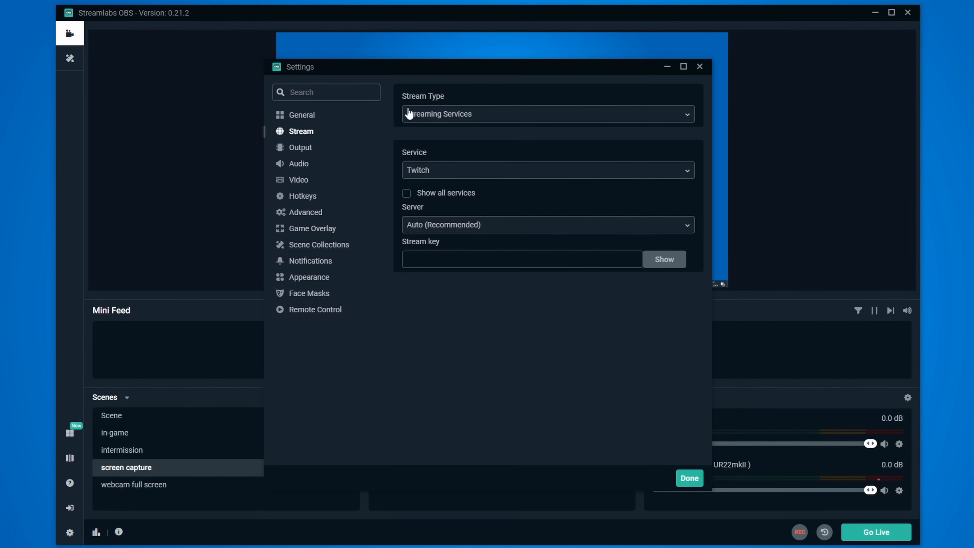
In the Output settings, switch the output mode to Simple to review its options, and return it to Advanced
{"action": "left_click", "coordinate": [300, 148]}
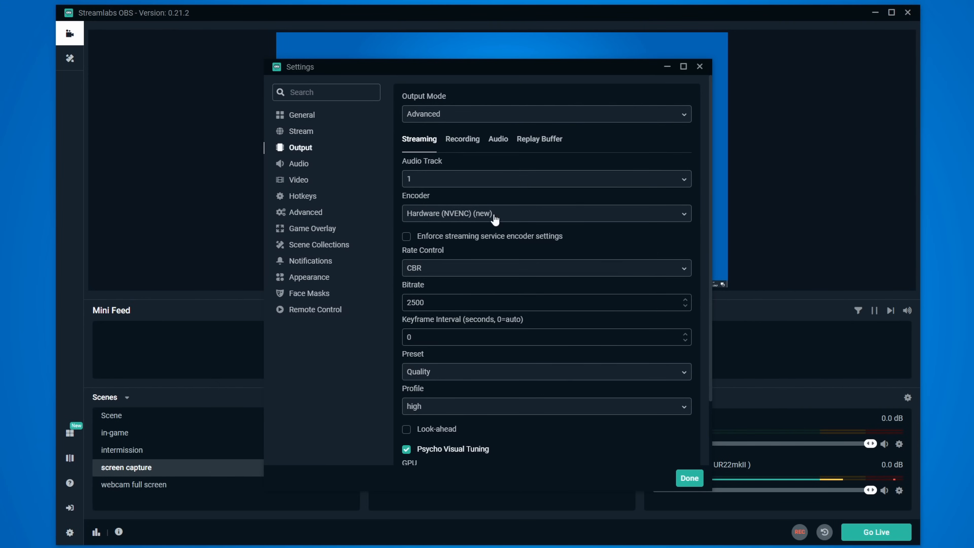
{"action": "scroll", "coordinate": [459, 283], "scroll_direction": "down", "scroll_amount": 3}
{"action": "scroll", "coordinate": [459, 281], "scroll_direction": "up", "scroll_amount": 3}
{"action": "left_click", "coordinate": [456, 121]}
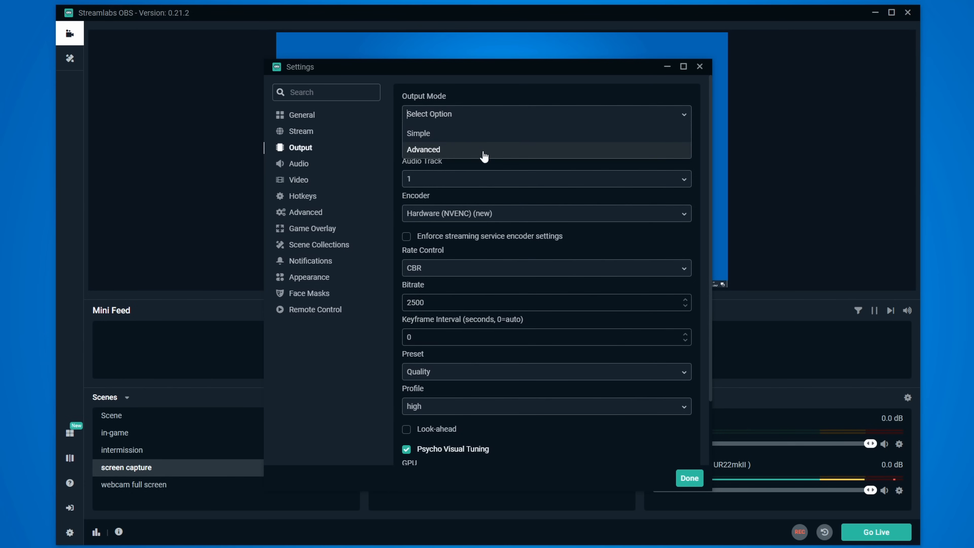
{"action": "left_click", "coordinate": [447, 137]}
{"action": "scroll", "coordinate": [460, 277], "scroll_direction": "down", "scroll_amount": 1}
{"action": "scroll", "coordinate": [464, 284], "scroll_direction": "up", "scroll_amount": 2}
{"action": "left_click", "coordinate": [435, 113]}
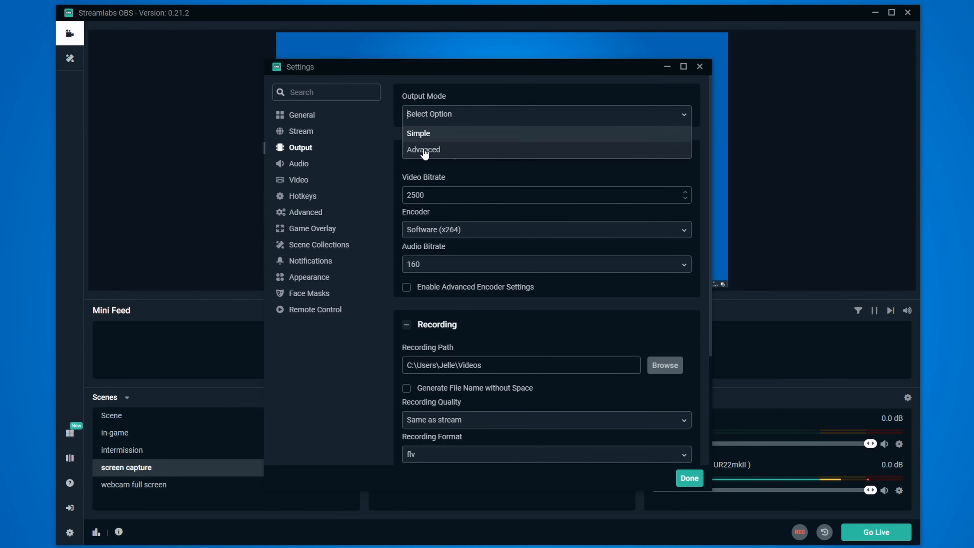
{"action": "left_click", "coordinate": [426, 153]}
In the Audio settings, select Line (4- Steinberg UR22mkII) for Mic/Auxiliary Device 1 and Default for Desktop Audio Device 1
{"action": "left_click", "coordinate": [301, 165]}
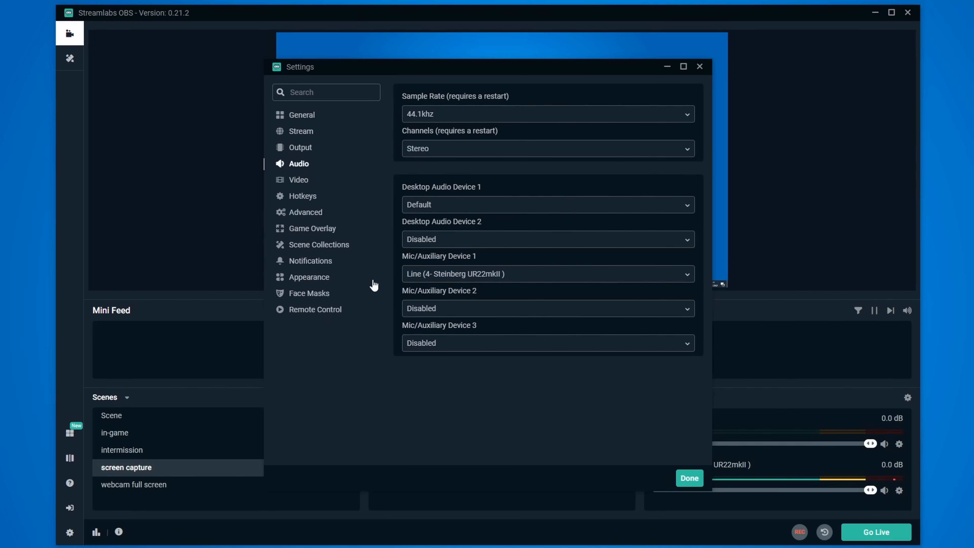
{"action": "left_click", "coordinate": [462, 277]}
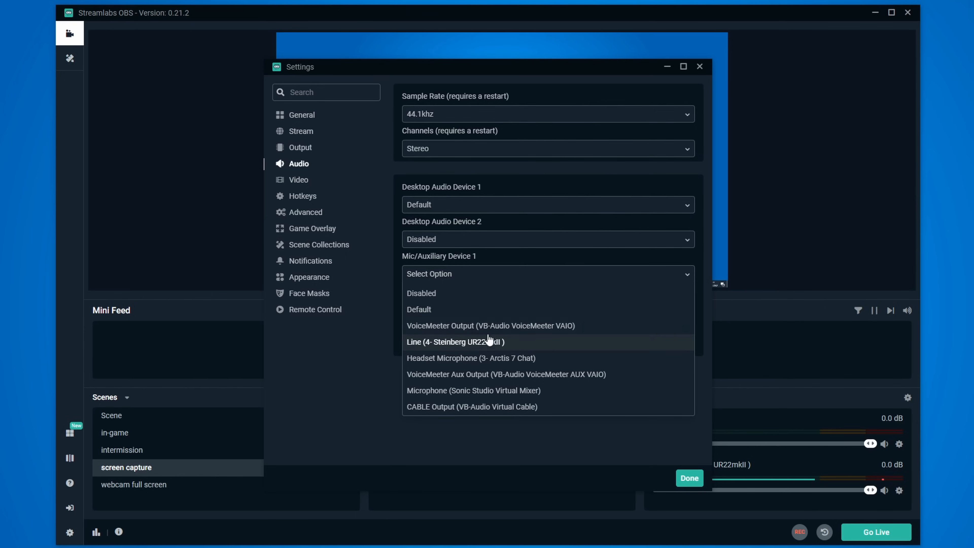
{"action": "left_click", "coordinate": [449, 343]}
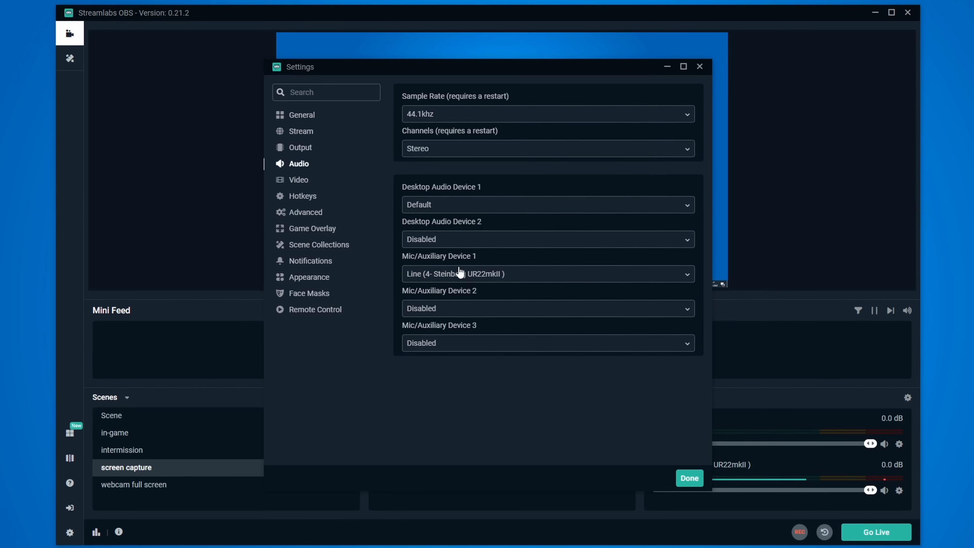
{"action": "left_click", "coordinate": [448, 207]}
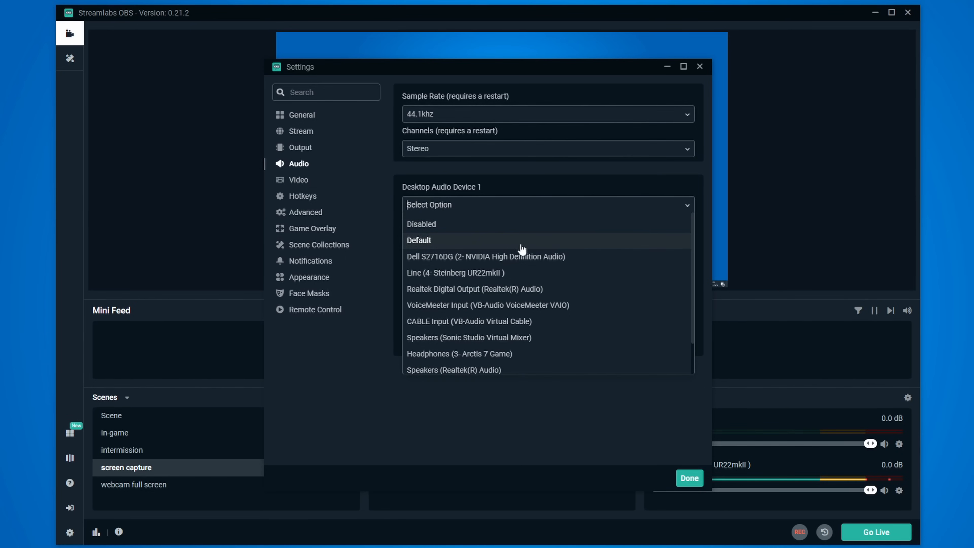
{"action": "left_click", "coordinate": [438, 242]}
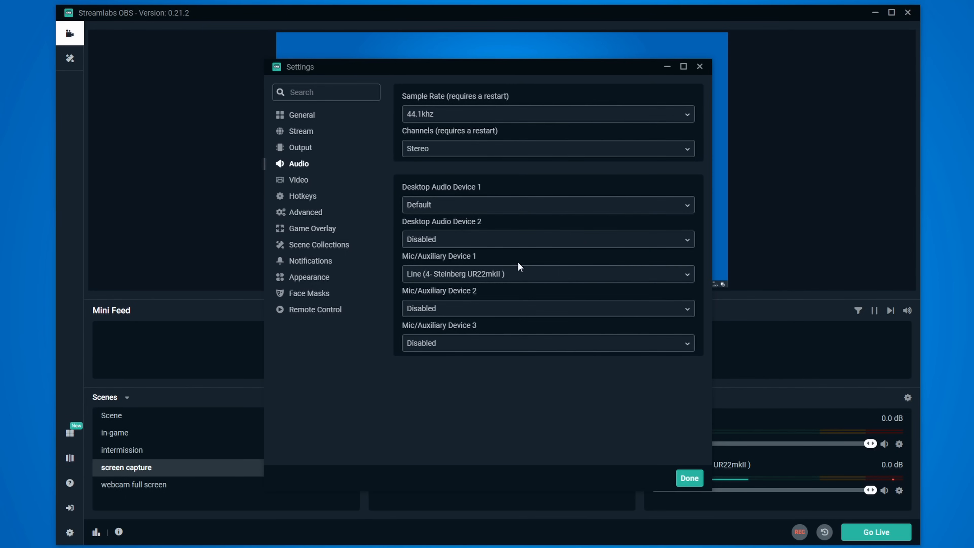
Look over the Video settings alongside the Output settings, ending on the Video settings
{"action": "left_click", "coordinate": [333, 183]}
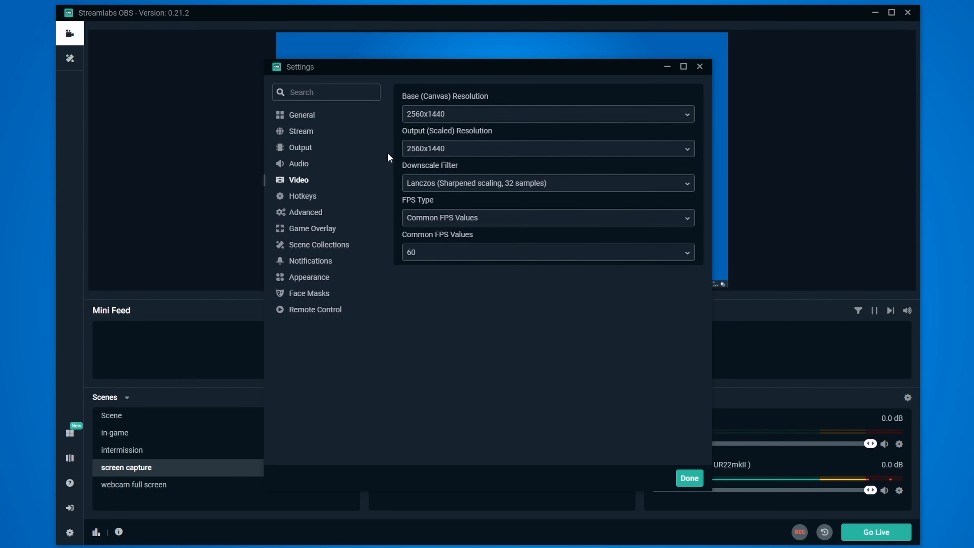
{"action": "left_click", "coordinate": [307, 150]}
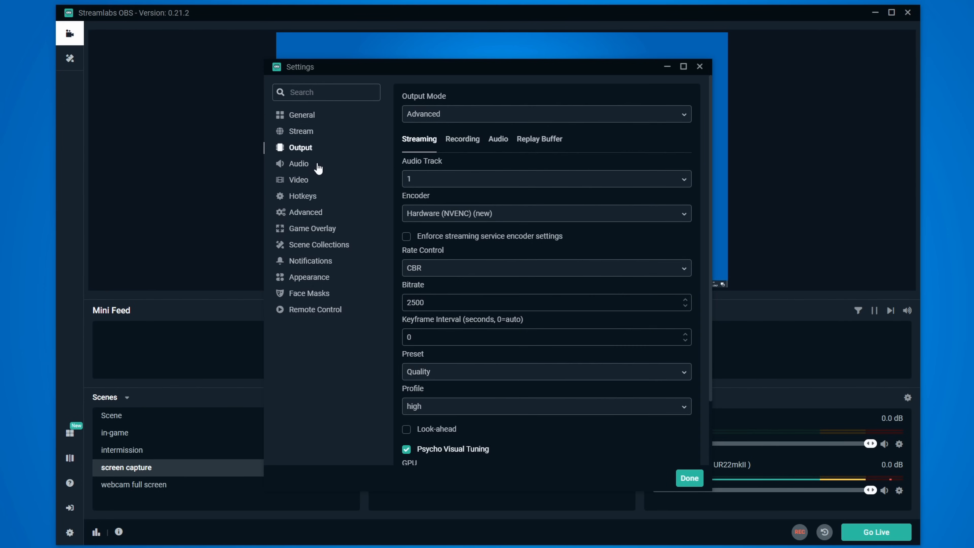
{"action": "left_click", "coordinate": [291, 184]}
{"action": "left_click", "coordinate": [302, 154]}
{"action": "left_click", "coordinate": [301, 182]}
{"action": "left_click", "coordinate": [305, 154]}
{"action": "left_click", "coordinate": [305, 180]}
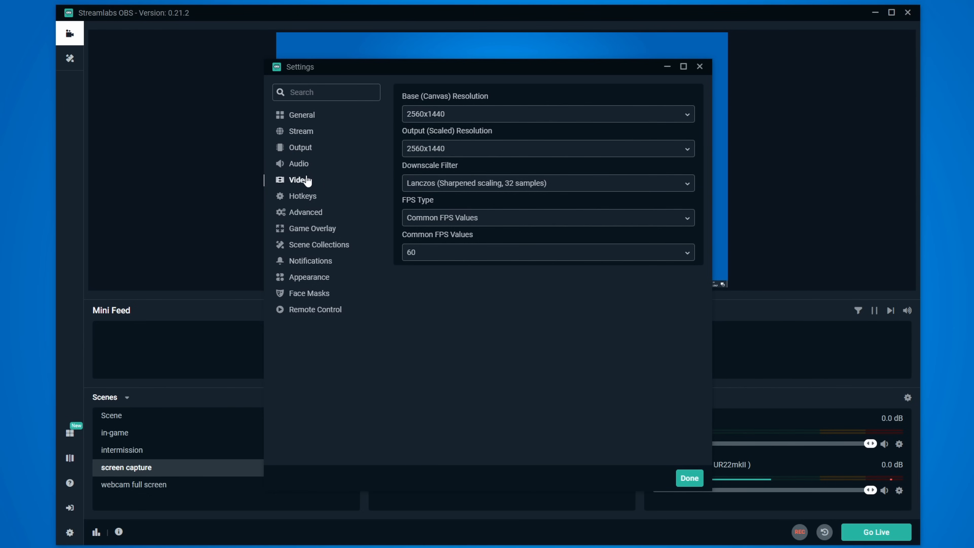
Look through the Hotkeys settings for the streaming, recording and per-scene actions
{"action": "left_click", "coordinate": [303, 196]}
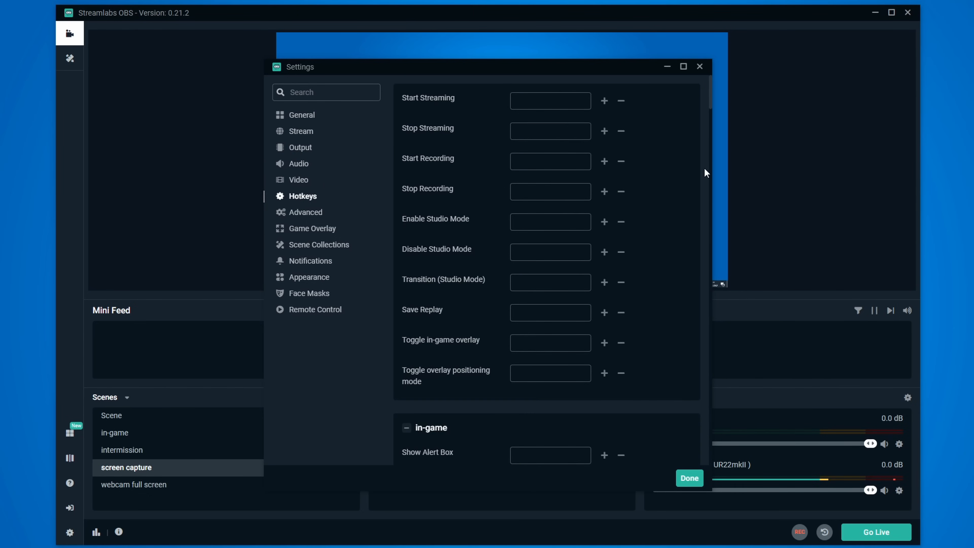
{"action": "scroll", "coordinate": [640, 196], "scroll_direction": "down", "scroll_amount": 15}
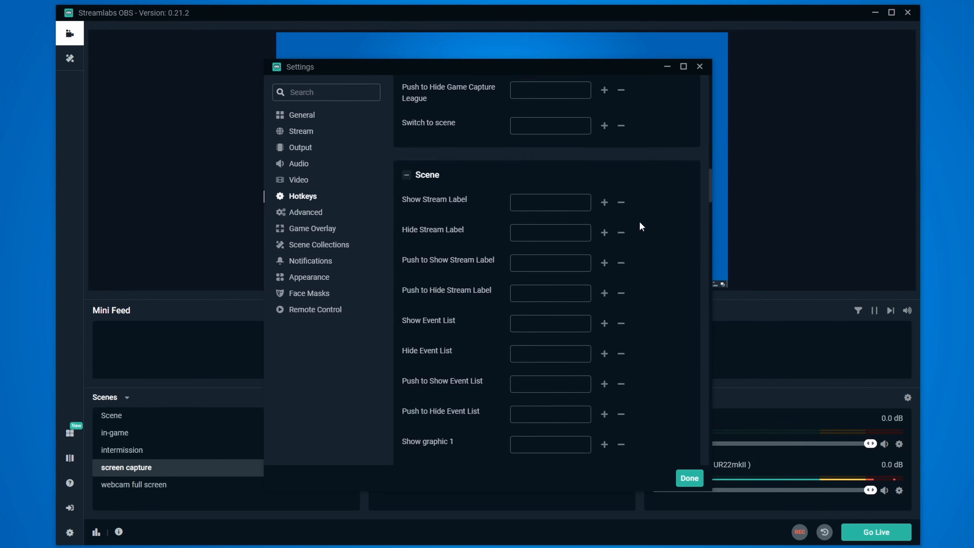
{"action": "scroll", "coordinate": [640, 223], "scroll_direction": "up", "scroll_amount": 15}
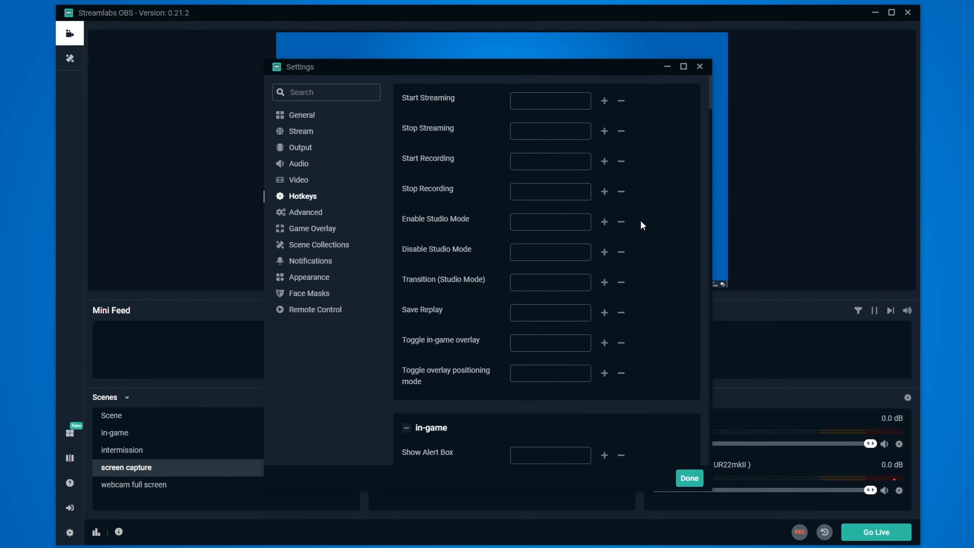
Review the Advanced settings, switching Stream Delay on and back off
{"action": "left_click", "coordinate": [311, 214]}
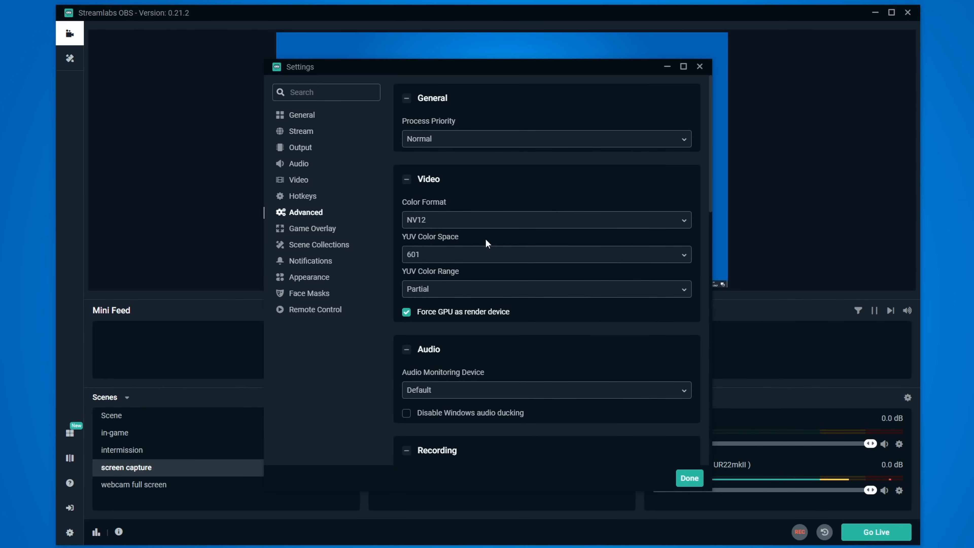
{"action": "scroll", "coordinate": [486, 240], "scroll_direction": "down", "scroll_amount": 10}
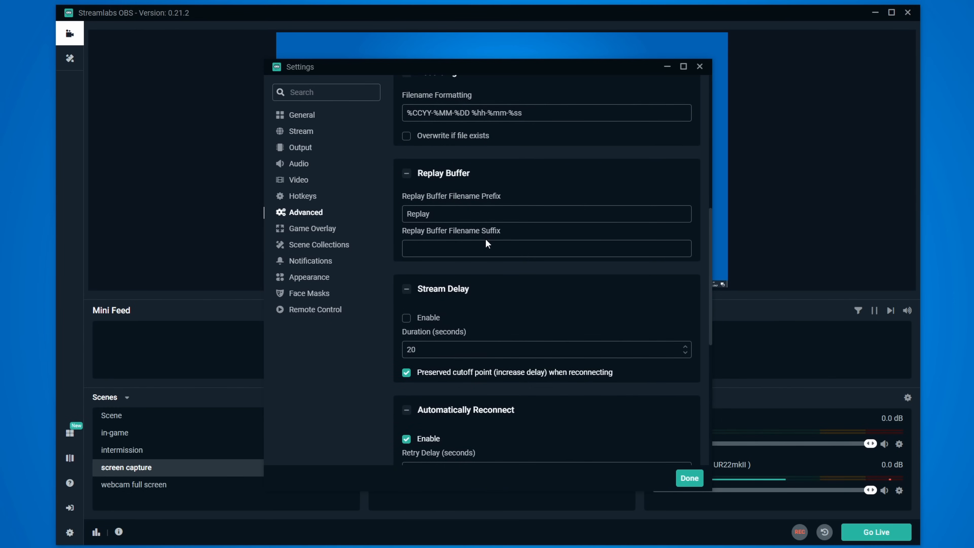
{"action": "scroll", "coordinate": [485, 240], "scroll_direction": "down", "scroll_amount": 3}
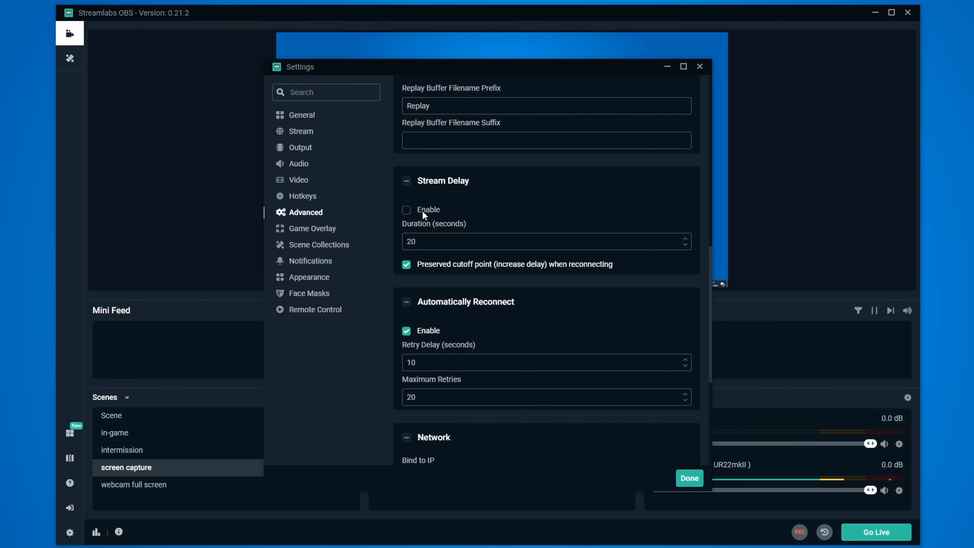
{"action": "left_click", "coordinate": [407, 211]}
{"action": "left_click", "coordinate": [406, 210]}
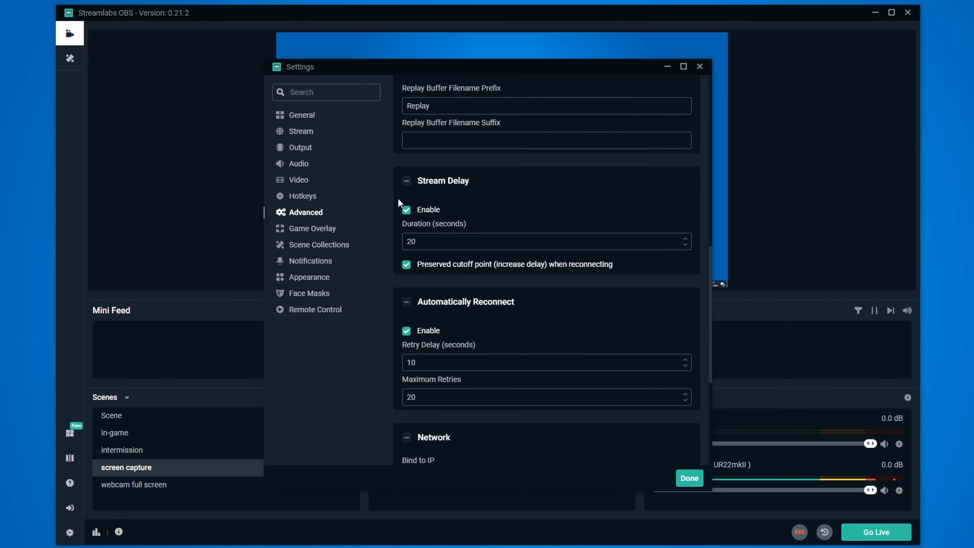
{"action": "left_click", "coordinate": [410, 213]}
{"action": "scroll", "coordinate": [505, 229], "scroll_direction": "down", "scroll_amount": 6}
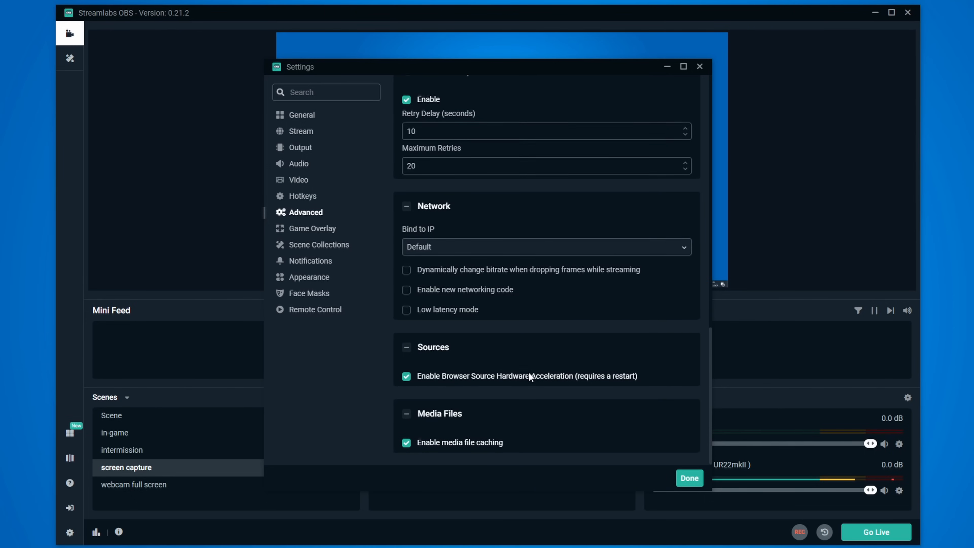
{"action": "scroll", "coordinate": [529, 375], "scroll_direction": "up", "scroll_amount": 10}
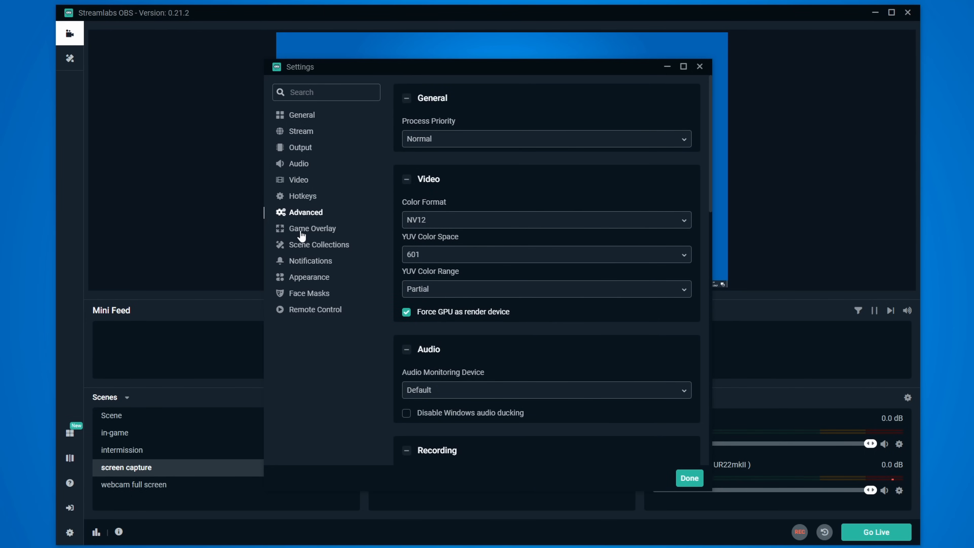
Look over the Game Overlay and Scene Collections settings, opening and cancelling the overlay import and export dialogs
{"action": "left_click", "coordinate": [302, 232]}
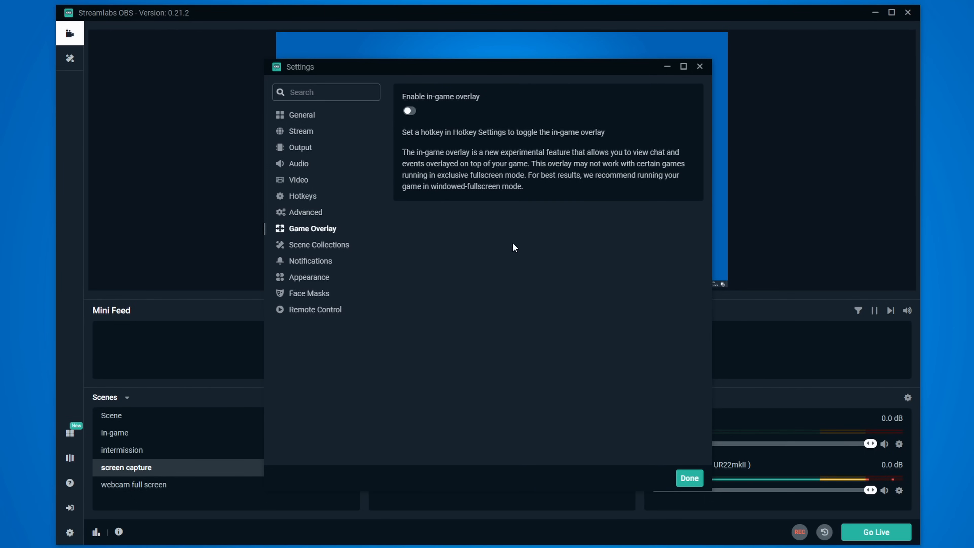
{"action": "left_click", "coordinate": [307, 247]}
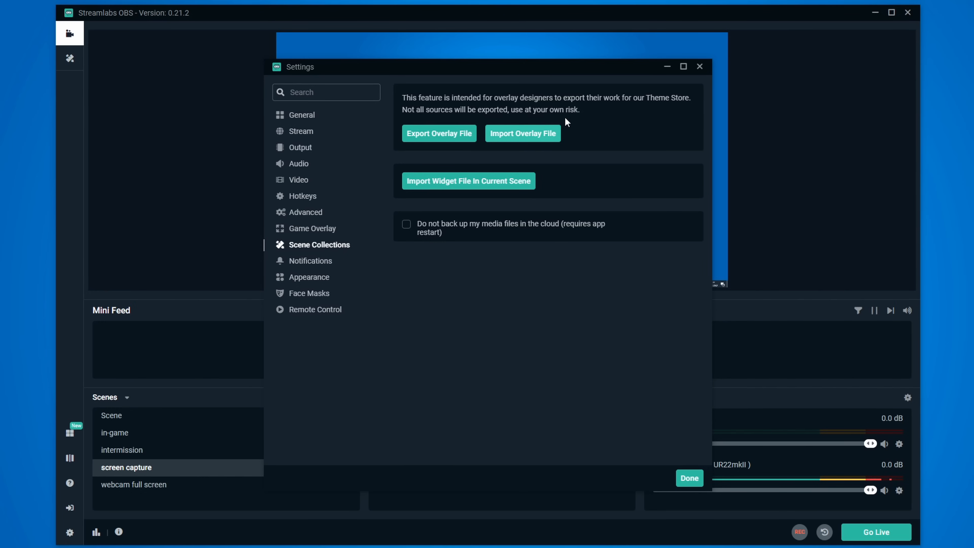
{"action": "left_click", "coordinate": [542, 137]}
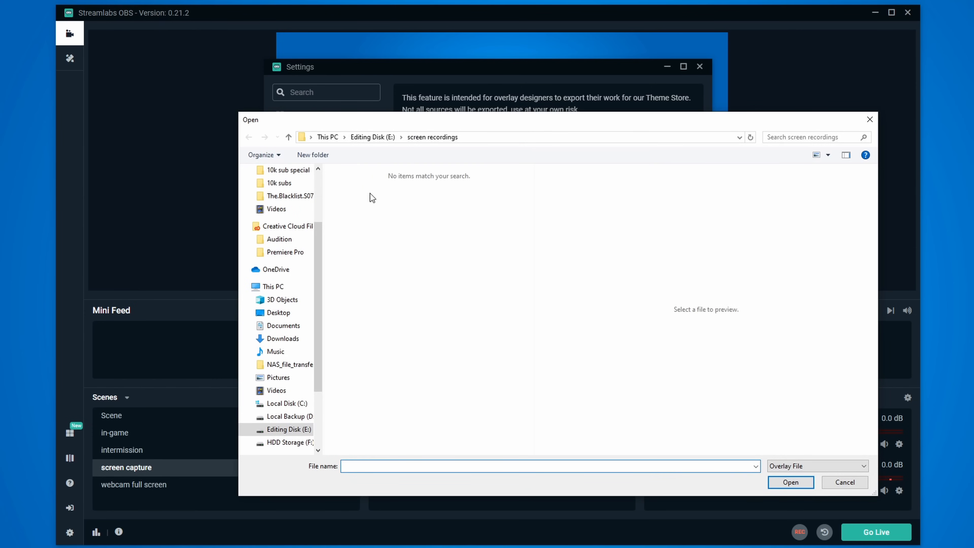
{"action": "left_click", "coordinate": [345, 221]}
{"action": "left_click", "coordinate": [845, 483]}
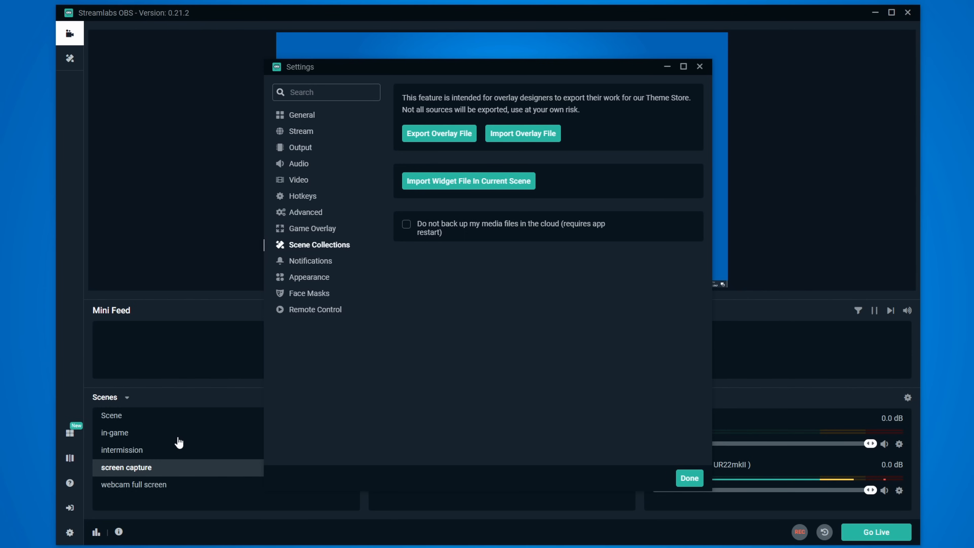
{"action": "left_click", "coordinate": [438, 139]}
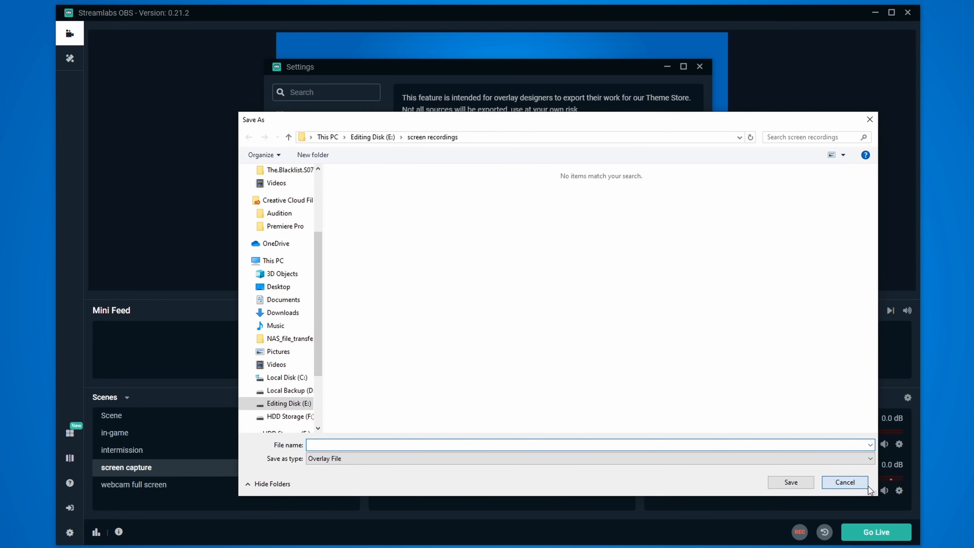
{"action": "left_click", "coordinate": [845, 482]}
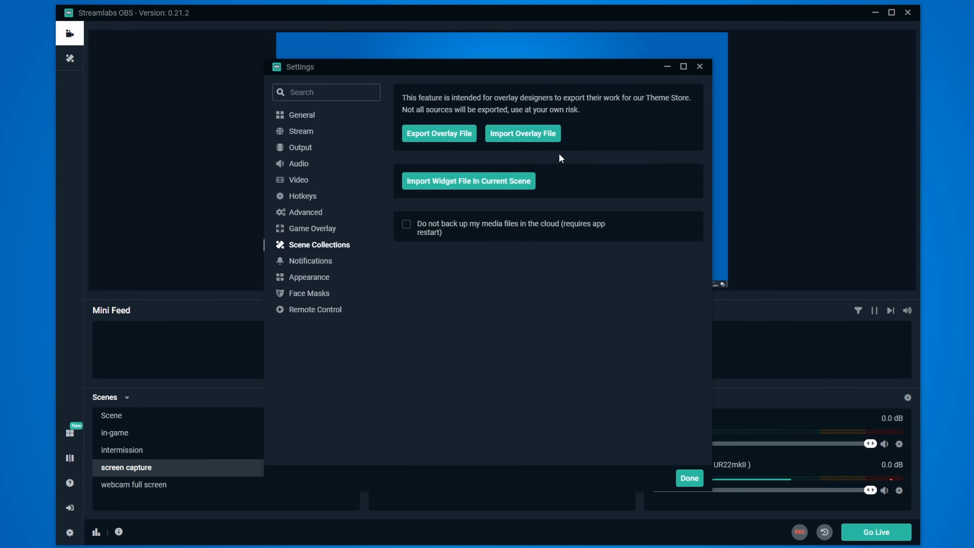
Look through the Notifications, Appearance, Face Masks and Remote Control settings, including the Night and Day theme options
{"action": "left_click", "coordinate": [309, 264]}
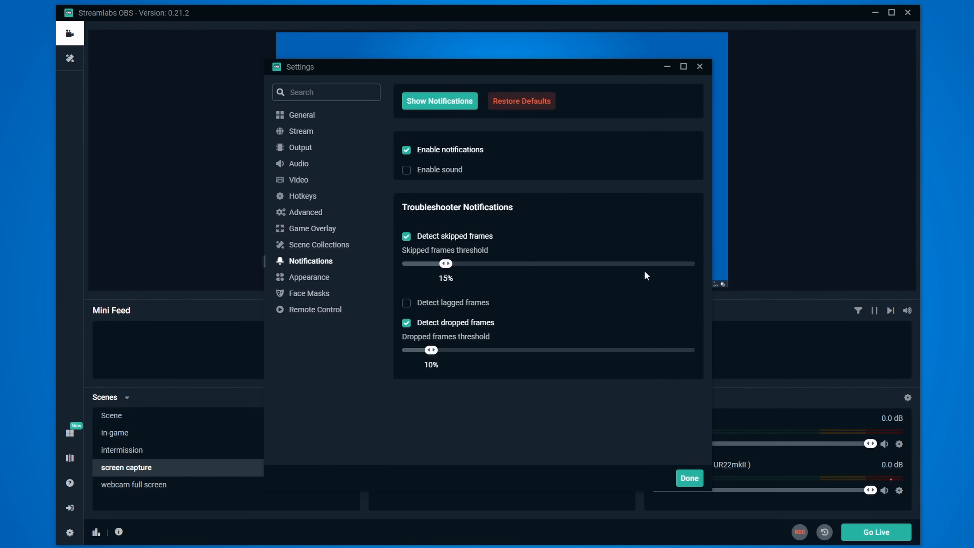
{"action": "left_click", "coordinate": [301, 283]}
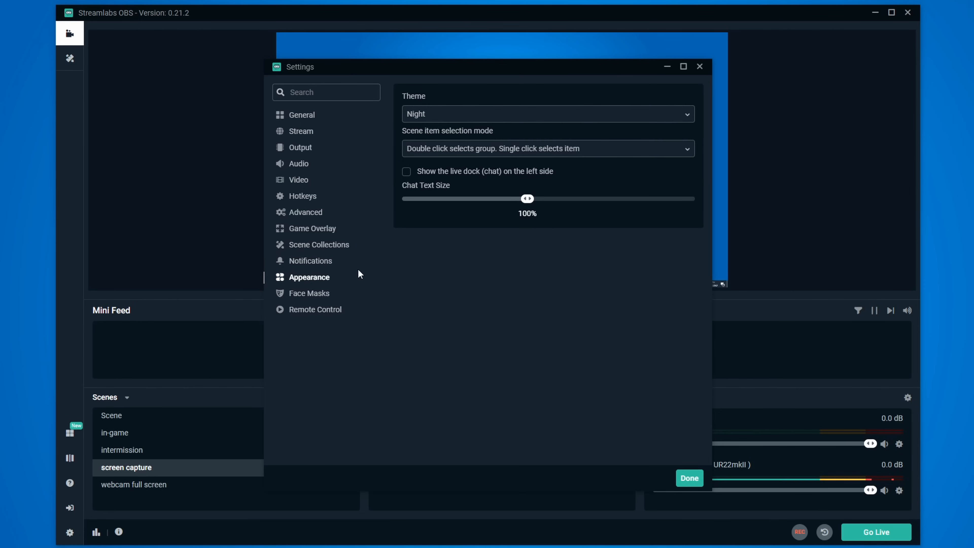
{"action": "left_click", "coordinate": [428, 115]}
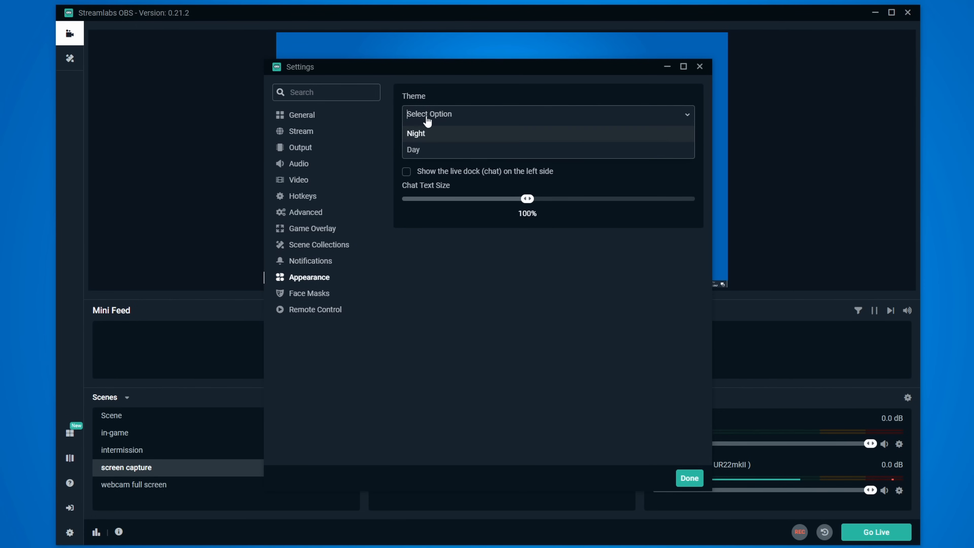
{"action": "left_click", "coordinate": [422, 153]}
{"action": "left_click", "coordinate": [436, 115]}
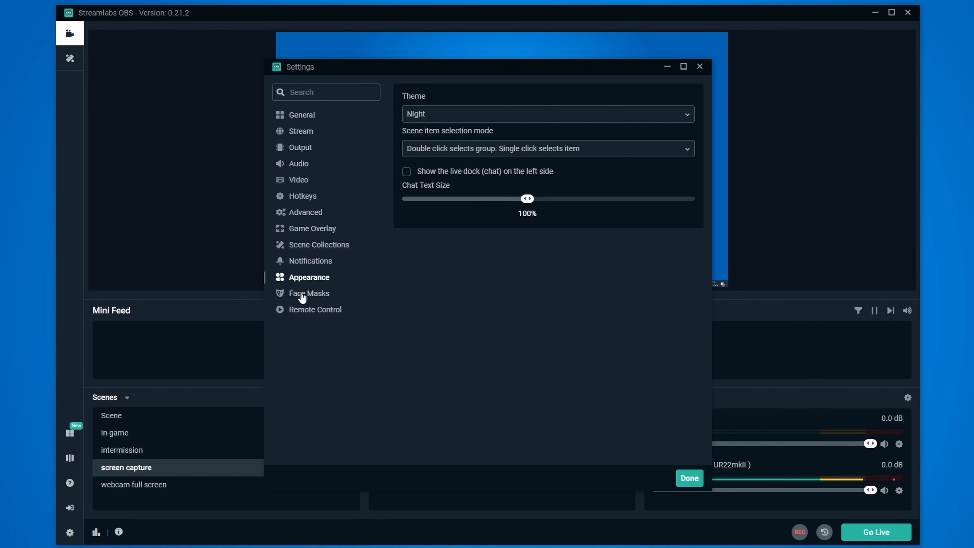
{"action": "left_click", "coordinate": [303, 295]}
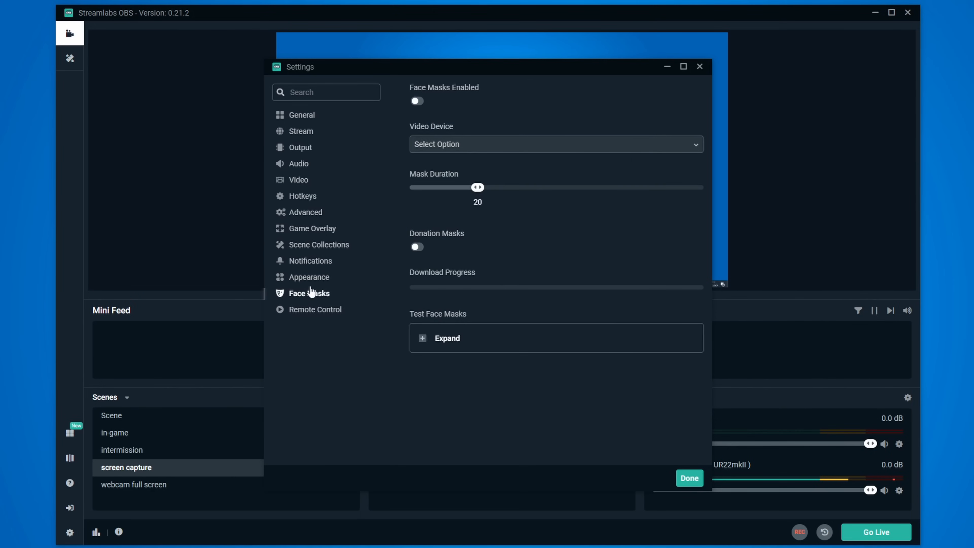
{"action": "left_click", "coordinate": [304, 310]}
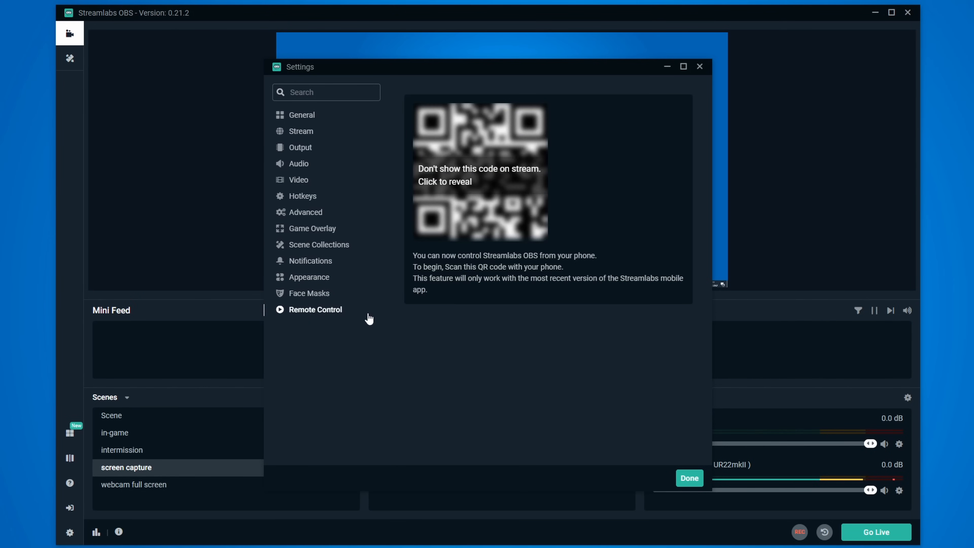
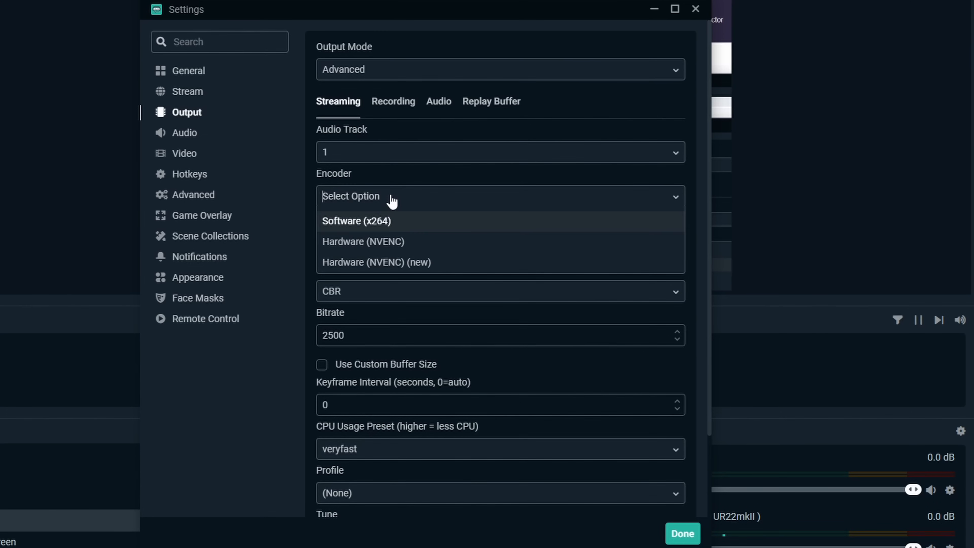
Set the streaming encoder to Hardware (NVENC) (new) with CBR rate control, leaving streaming service encoder settings unenforced
{"action": "left_click", "coordinate": [427, 265]}
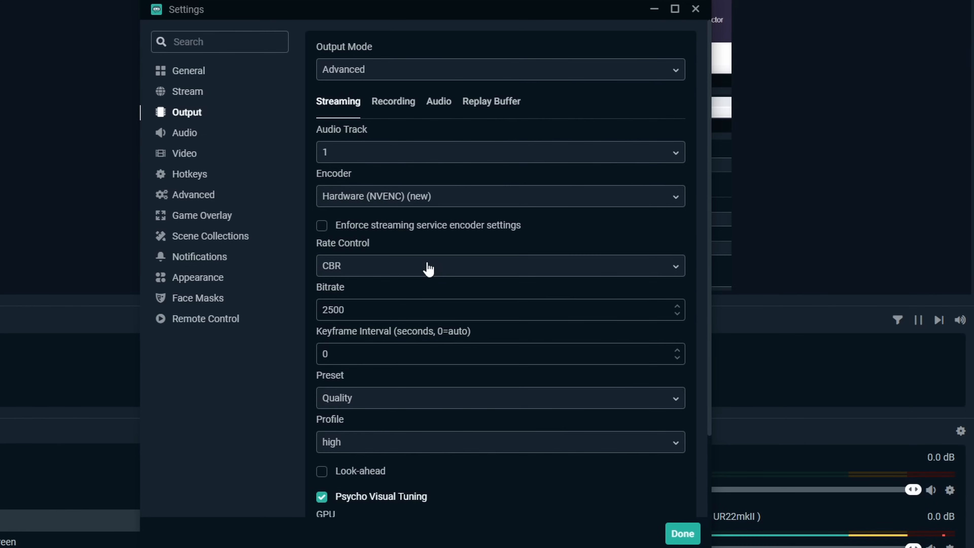
{"action": "left_click", "coordinate": [322, 227]}
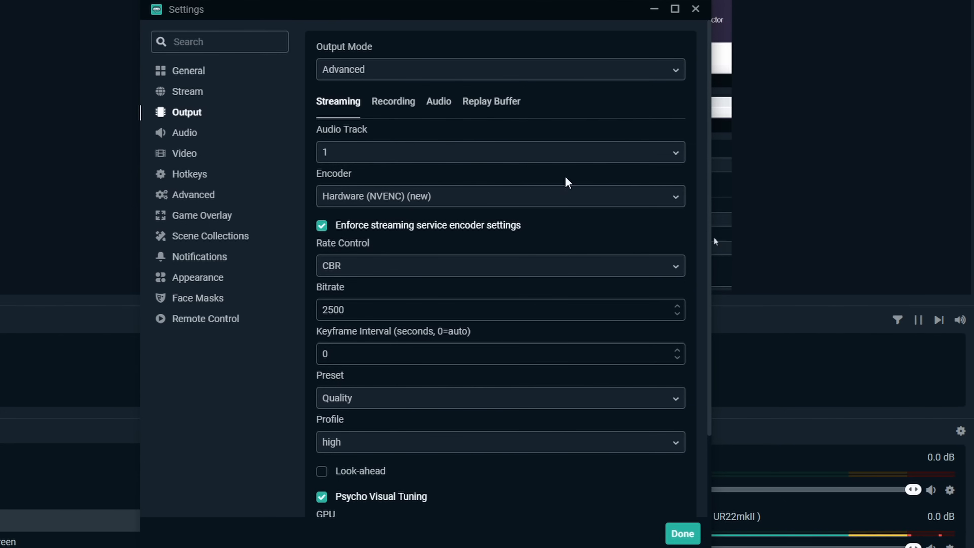
{"action": "left_click", "coordinate": [321, 226]}
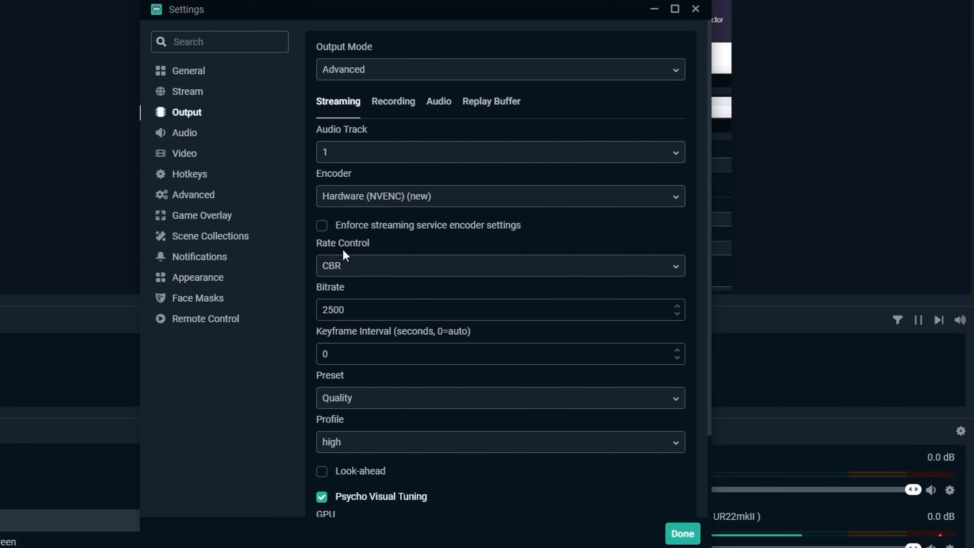
{"action": "left_click", "coordinate": [340, 267]}
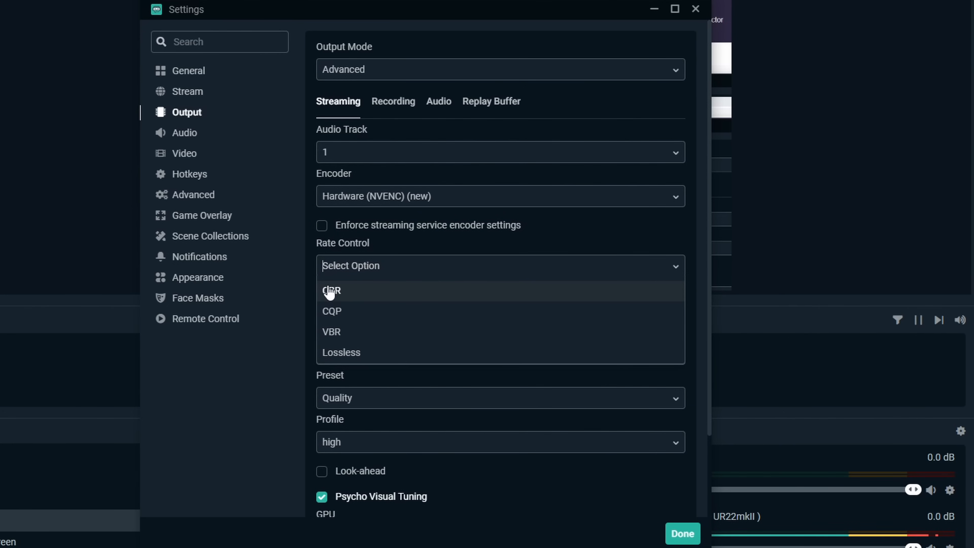
{"action": "left_click", "coordinate": [385, 294]}
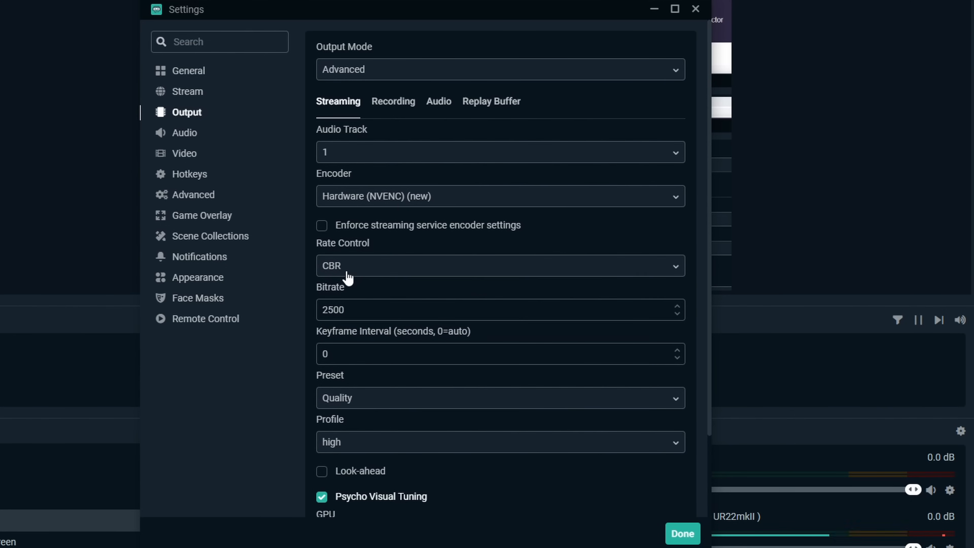
Consult the 720p 60fps entry in the NVIDIA NVENC specs and set the streaming bitrate to 4500
{"action": "scroll", "coordinate": [346, 276], "scroll_direction": "down", "scroll_amount": 2}
{"action": "double_click", "coordinate": [338, 242]}
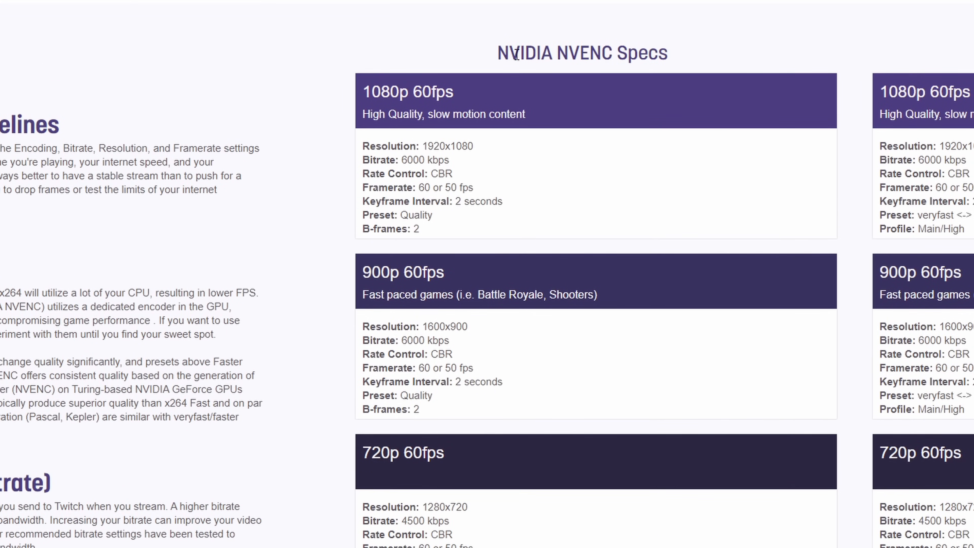
{"action": "left_click_drag", "start_coordinate": [517, 54], "coordinate": [661, 49]}
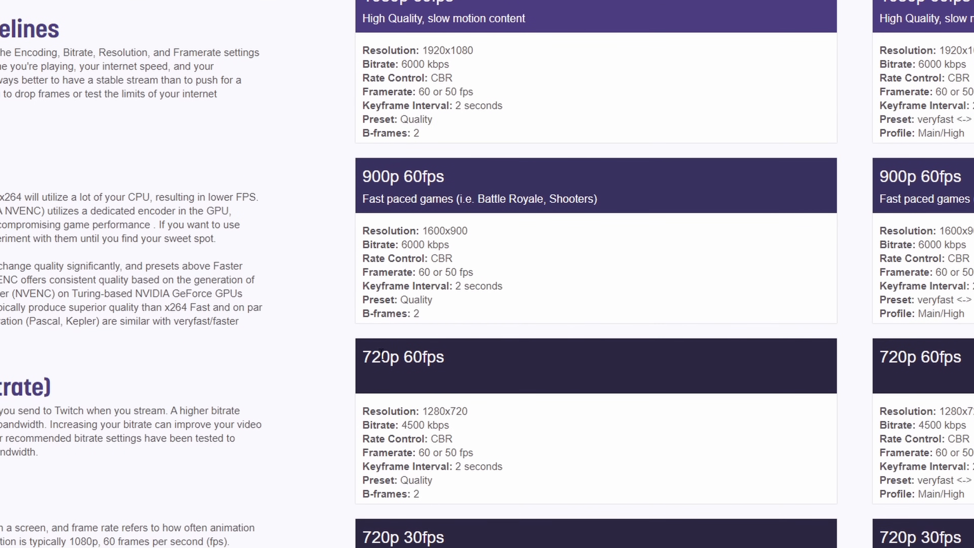
{"action": "left_click_drag", "start_coordinate": [368, 357], "coordinate": [448, 363]}
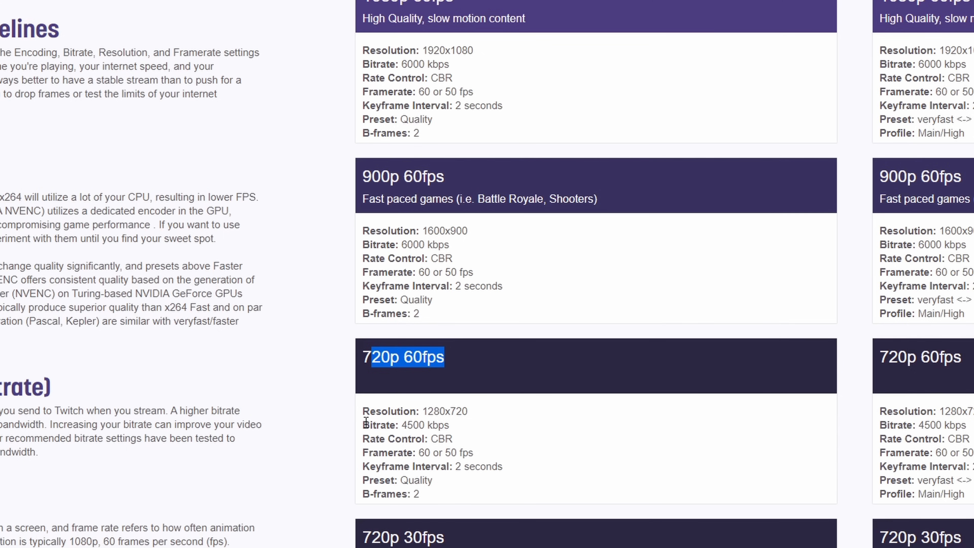
{"action": "left_click_drag", "start_coordinate": [364, 424], "coordinate": [453, 424]}
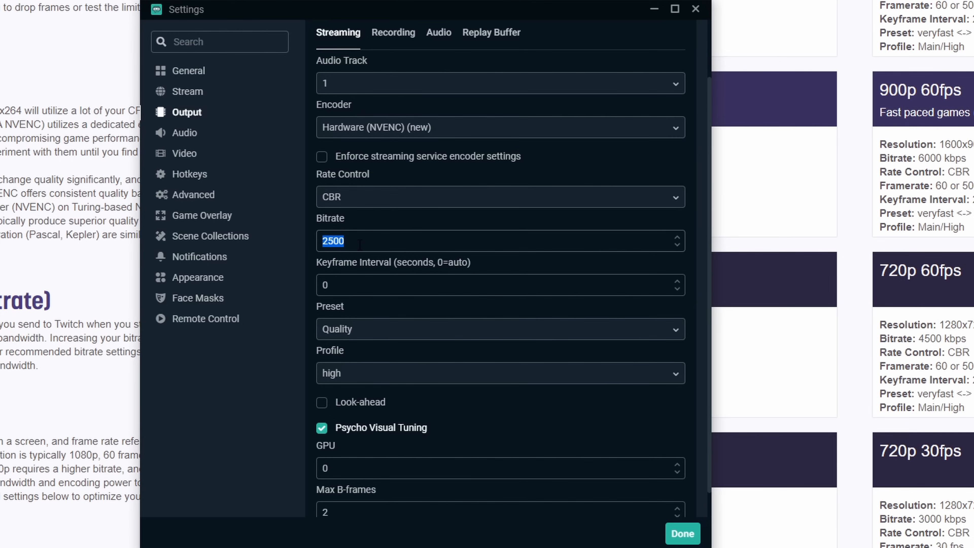
{"action": "type", "text": "4500"}
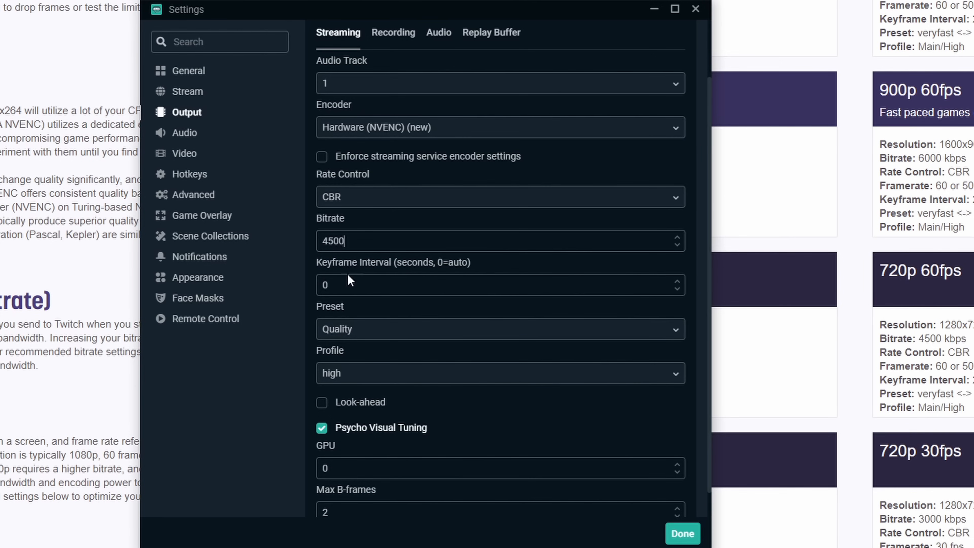
{"action": "key", "text": "Tab"}
Move the Settings window beside the specs, set the keyframe interval to 2 seconds and choose the high profile
{"action": "left_click_drag", "start_coordinate": [443, 13], "coordinate": [51, 0]}
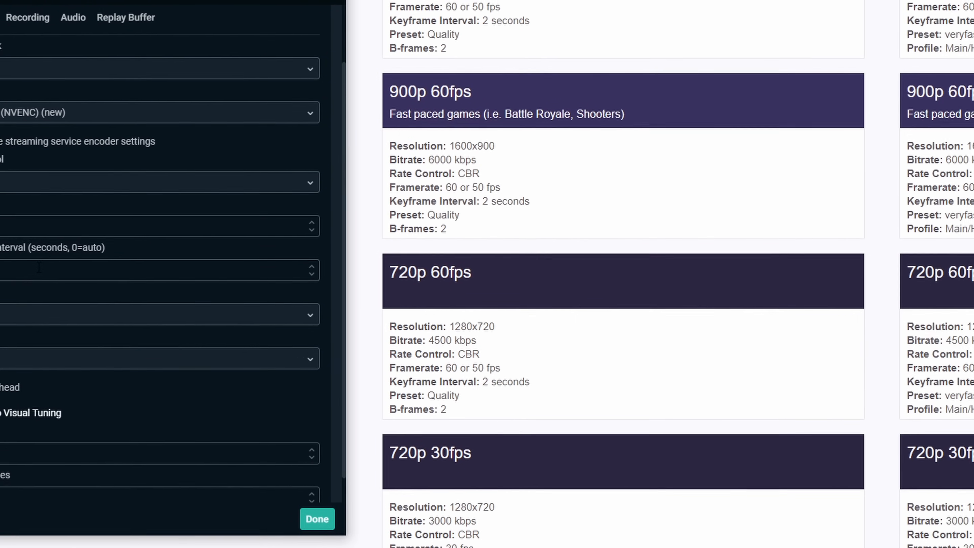
{"action": "type", "text": "2"}
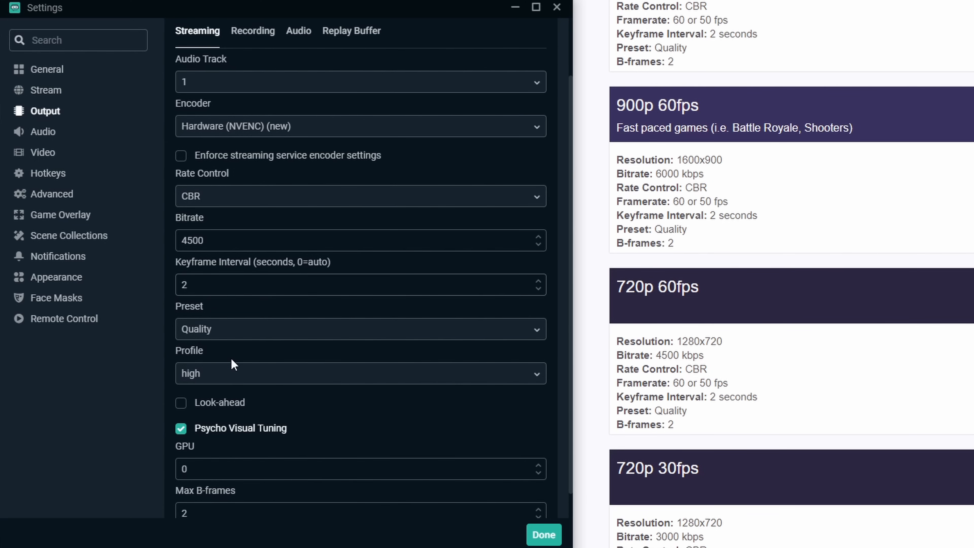
{"action": "left_click", "coordinate": [216, 376]}
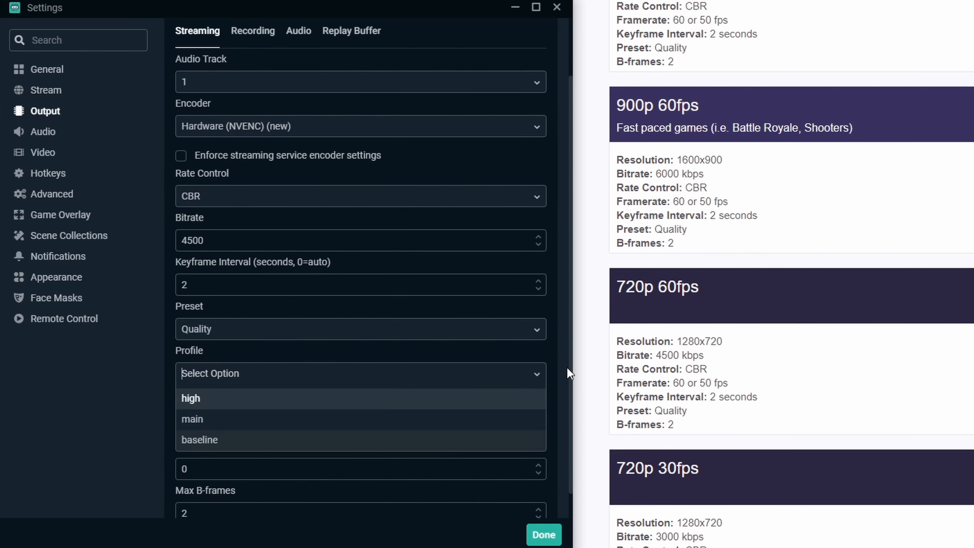
{"action": "left_click", "coordinate": [219, 406]}
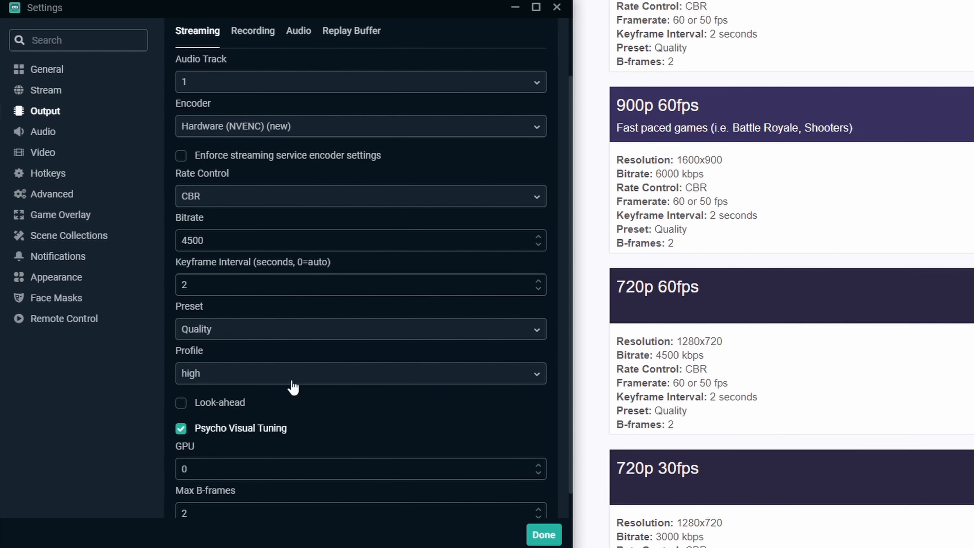
Toggle Look-ahead on and off and Psycho Visual Tuning off and on, and review the GPU and Max B-frames fields
{"action": "scroll", "coordinate": [354, 384], "scroll_direction": "down", "scroll_amount": 1}
{"action": "left_click", "coordinate": [181, 374]}
{"action": "left_click", "coordinate": [181, 374]}
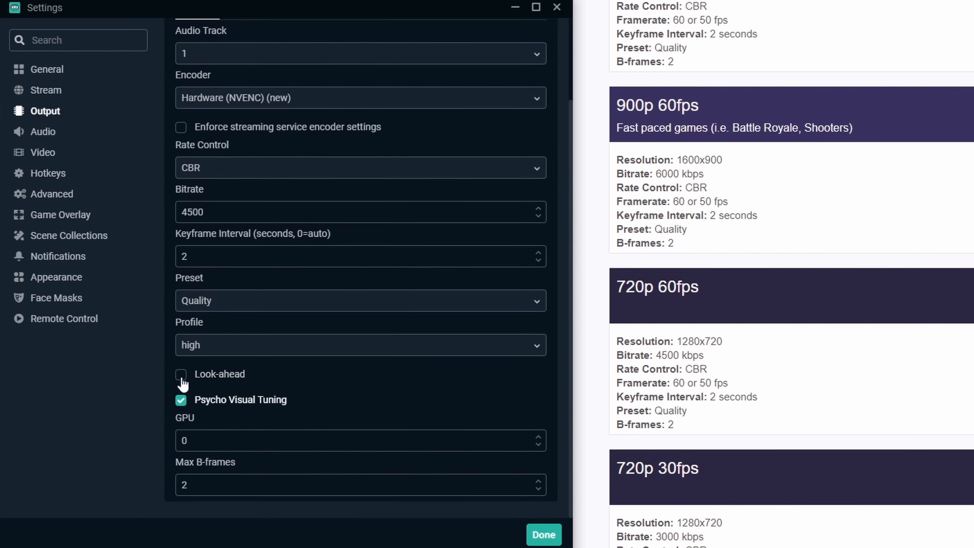
{"action": "left_click", "coordinate": [181, 400]}
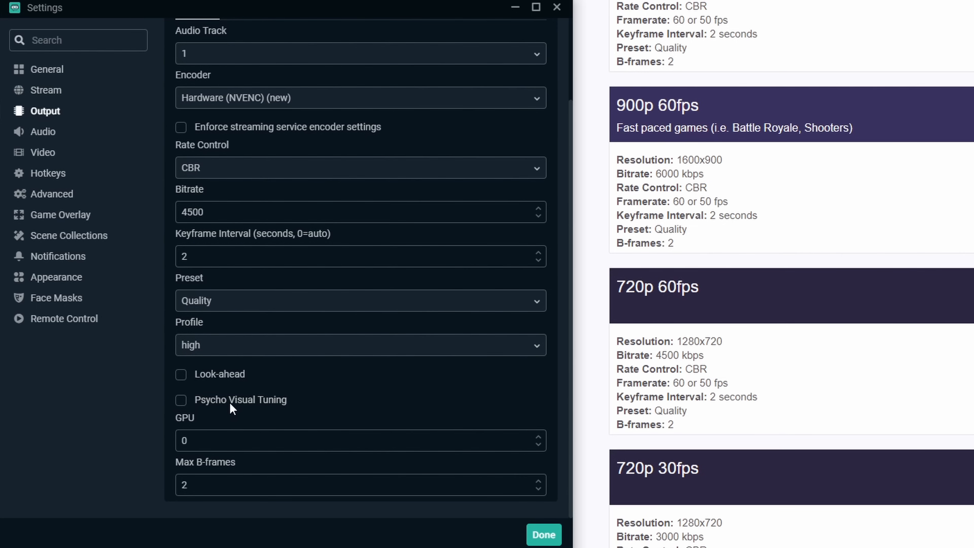
{"action": "left_click", "coordinate": [182, 402]}
{"action": "double_click", "coordinate": [221, 440]}
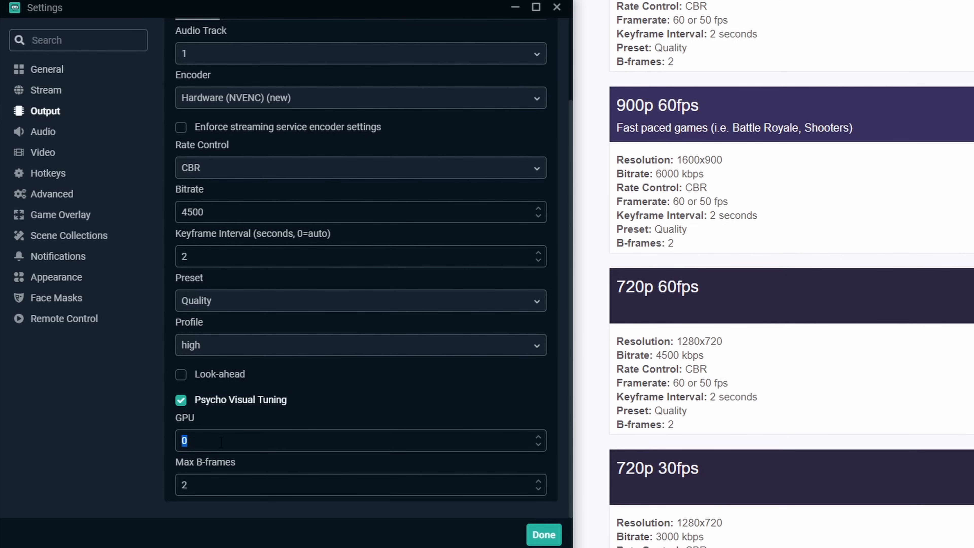
{"action": "left_click", "coordinate": [216, 490]}
Switch the streaming encoder to Software (x264), toggling enforcement of streaming service encoder settings on and back off
{"action": "scroll", "coordinate": [290, 111], "scroll_direction": "up", "scroll_amount": 3}
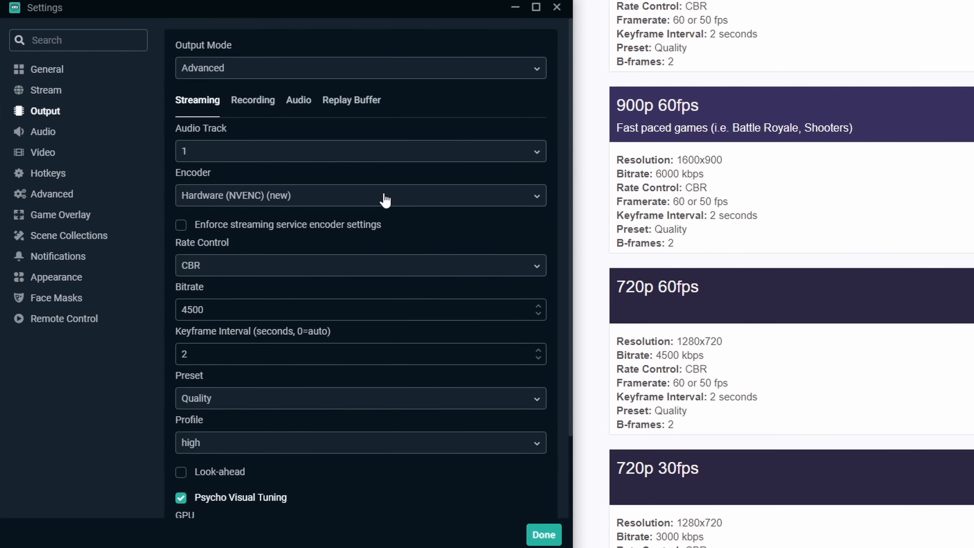
{"action": "left_click", "coordinate": [231, 195]}
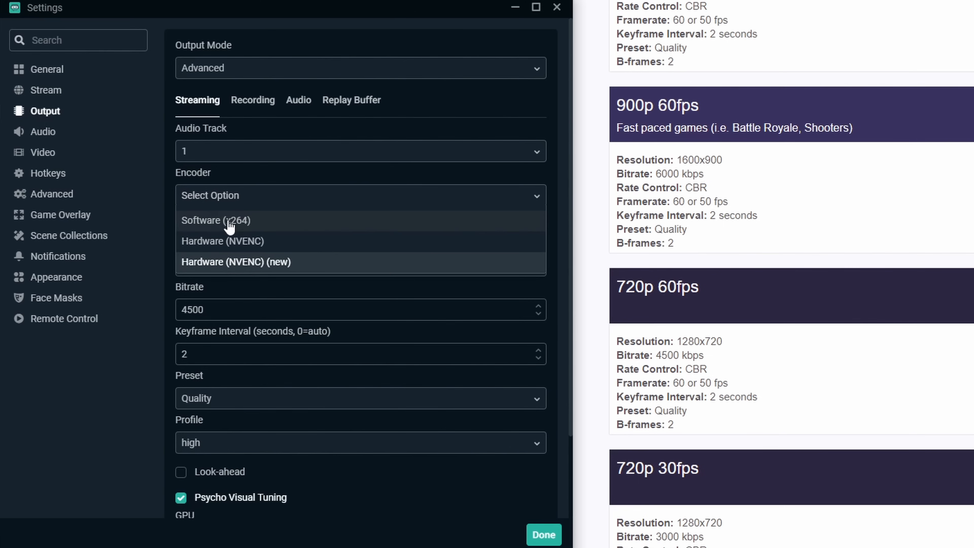
{"action": "left_click", "coordinate": [245, 221]}
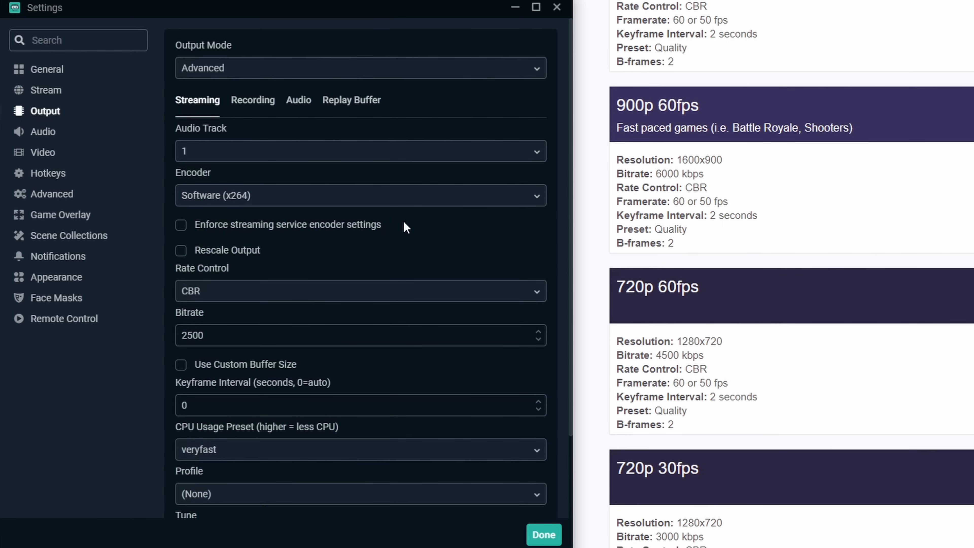
{"action": "left_click", "coordinate": [209, 229]}
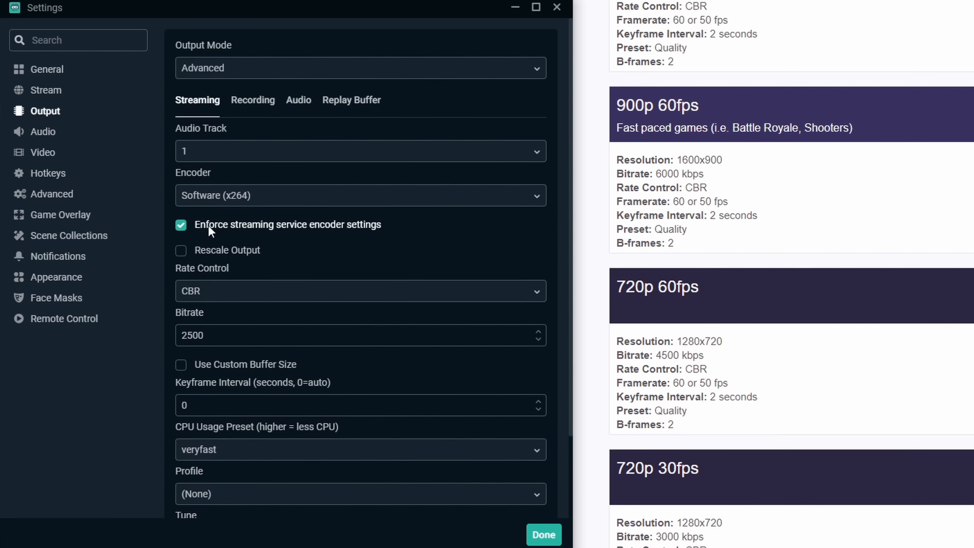
{"action": "left_click", "coordinate": [275, 226]}
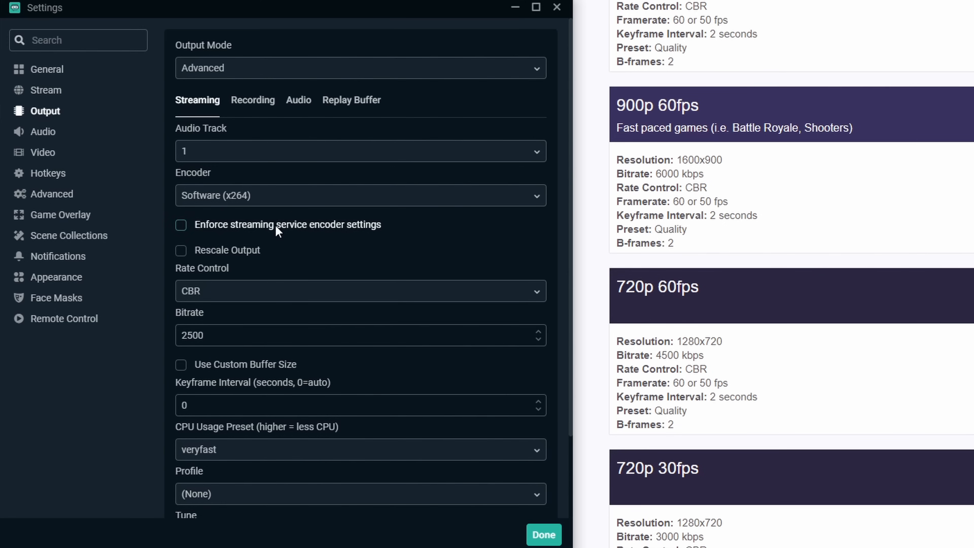
Toggle output rescaling on and back off, and select CBR as the streaming rate control
{"action": "left_click", "coordinate": [181, 250]}
{"action": "left_click", "coordinate": [181, 250]}
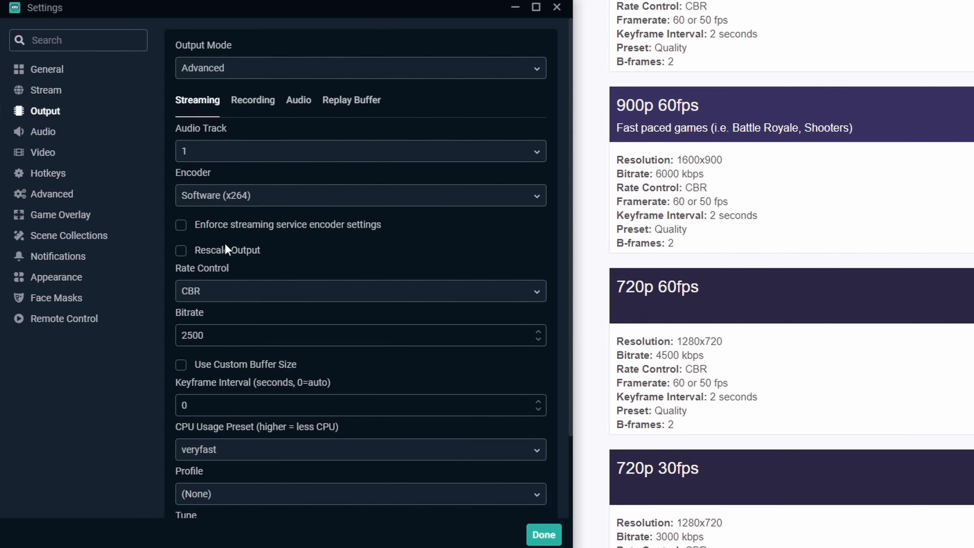
{"action": "scroll", "coordinate": [224, 243], "scroll_direction": "down", "scroll_amount": 3}
{"action": "left_click", "coordinate": [188, 194]}
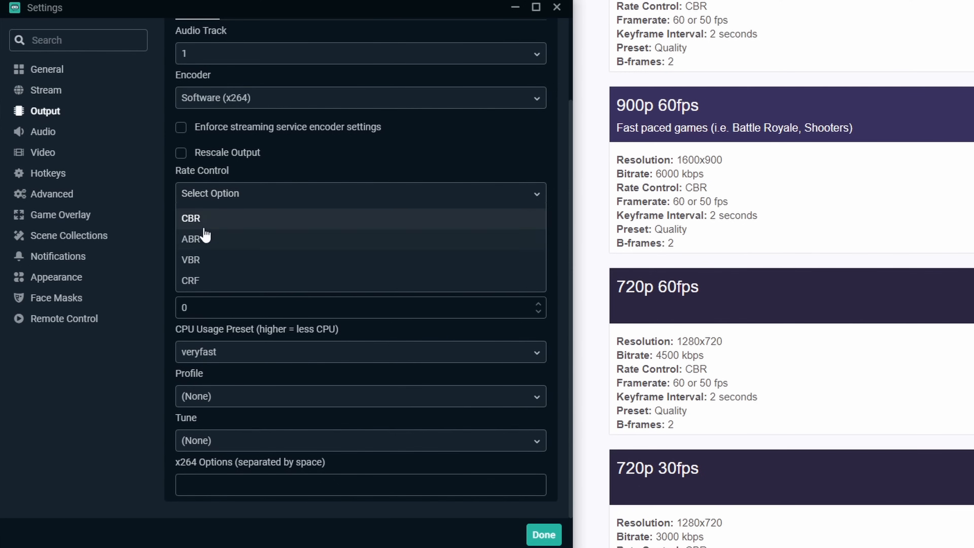
{"action": "left_click", "coordinate": [219, 217]}
Following the 720p 60fps x264 specs, set the bitrate to 4500 and keyframe interval to 2 seconds, toggling custom buffer size on and off
{"action": "double_click", "coordinate": [200, 238]}
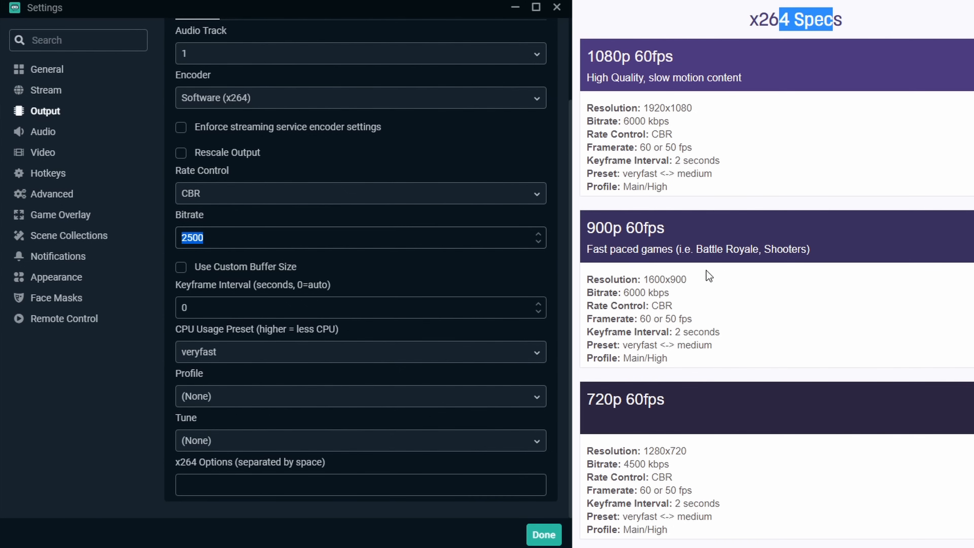
{"action": "left_click_drag", "start_coordinate": [588, 393], "coordinate": [668, 399]}
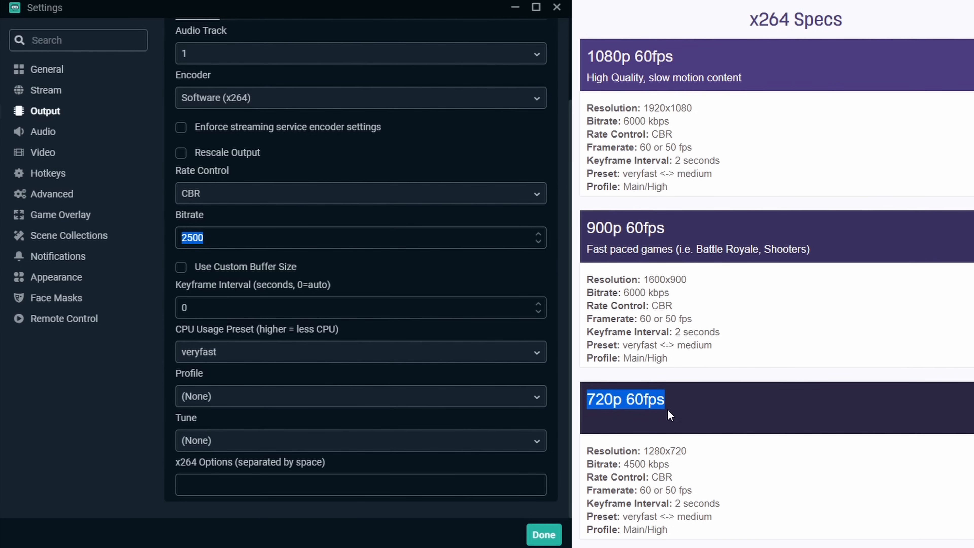
{"action": "left_click_drag", "start_coordinate": [588, 462], "coordinate": [676, 468]}
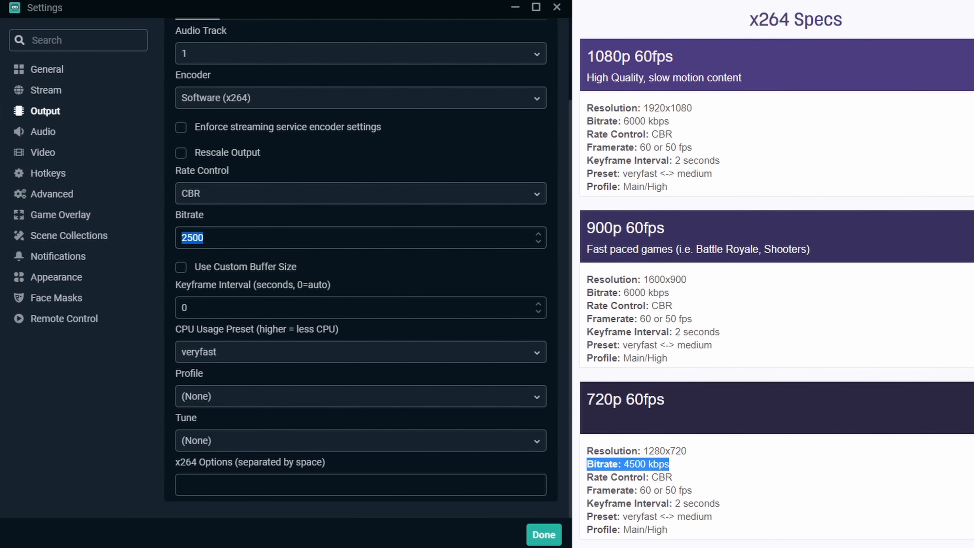
{"action": "left_click", "coordinate": [354, 249]}
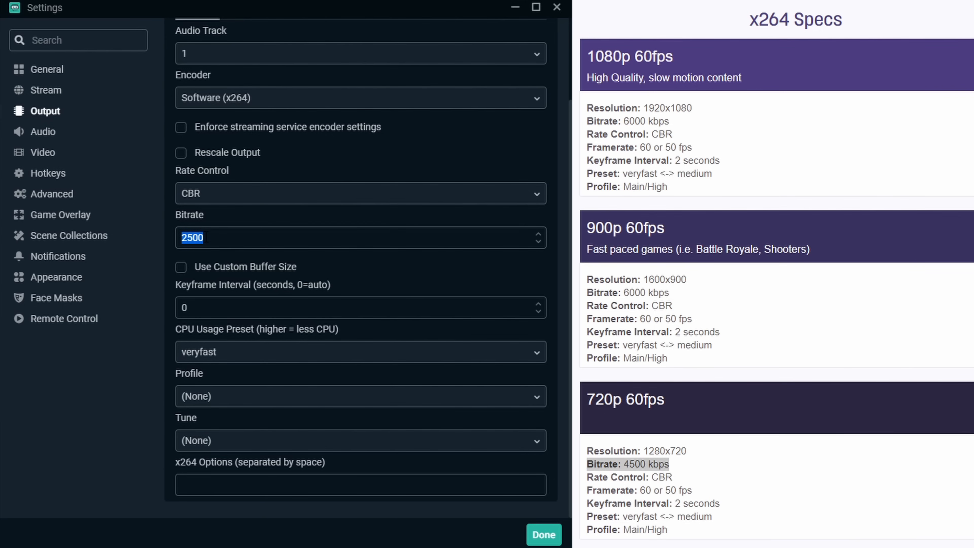
{"action": "type", "text": "4500"}
{"action": "left_click", "coordinate": [181, 267]}
{"action": "left_click", "coordinate": [181, 266]}
Review the CPU usage presets, try ultrafast and return the preset to veryfast
{"action": "left_click", "coordinate": [202, 357]}
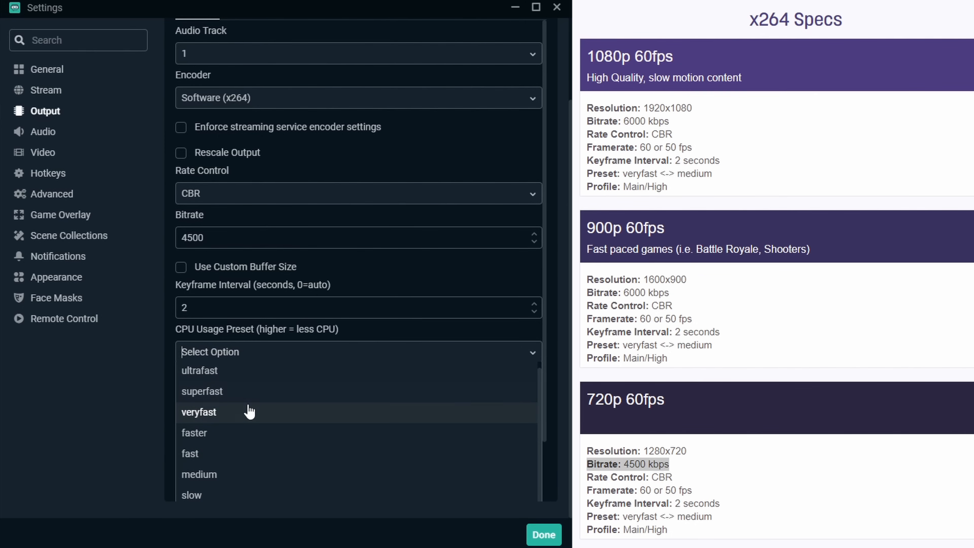
{"action": "scroll", "coordinate": [334, 345], "scroll_direction": "up", "scroll_amount": 3}
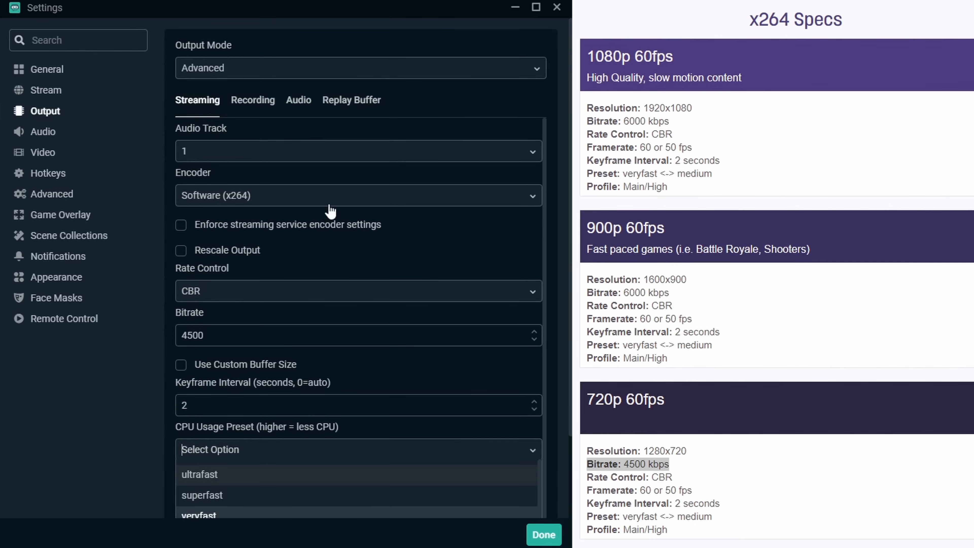
{"action": "scroll", "coordinate": [254, 327], "scroll_direction": "down", "scroll_amount": 4}
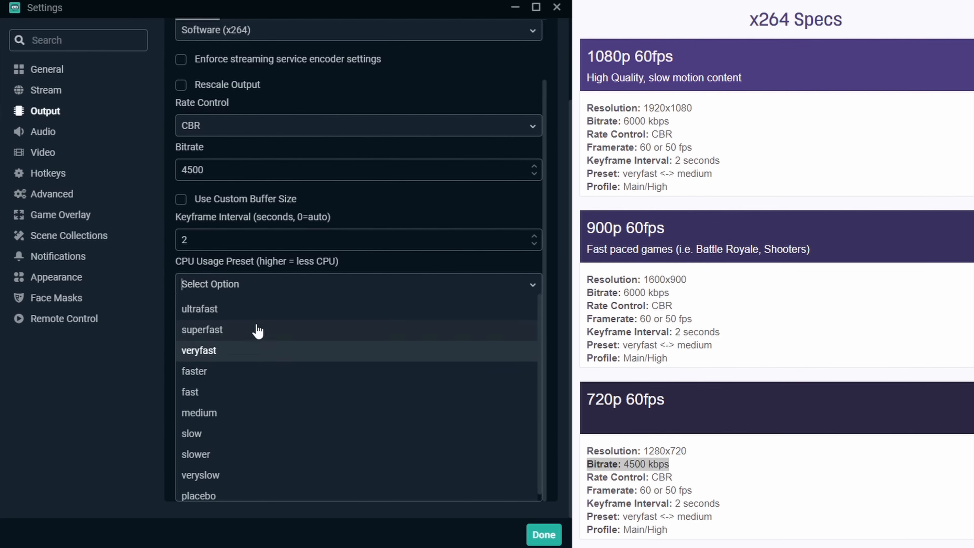
{"action": "left_click", "coordinate": [202, 309]}
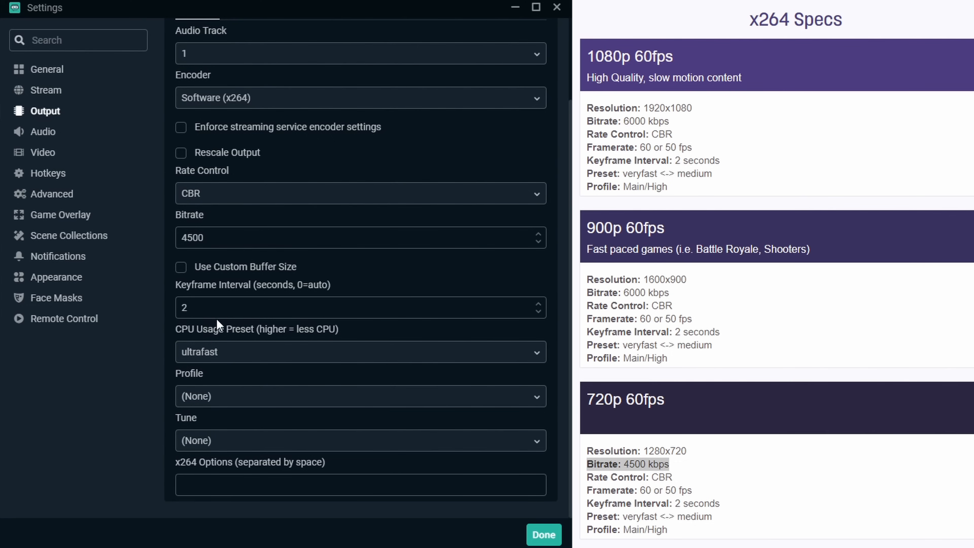
{"action": "left_click", "coordinate": [227, 362]}
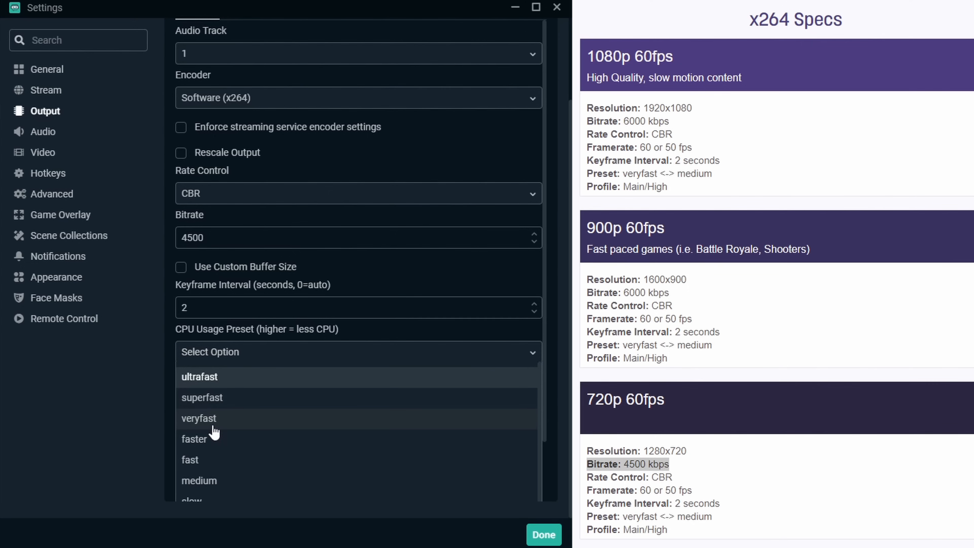
{"action": "left_click", "coordinate": [231, 417]}
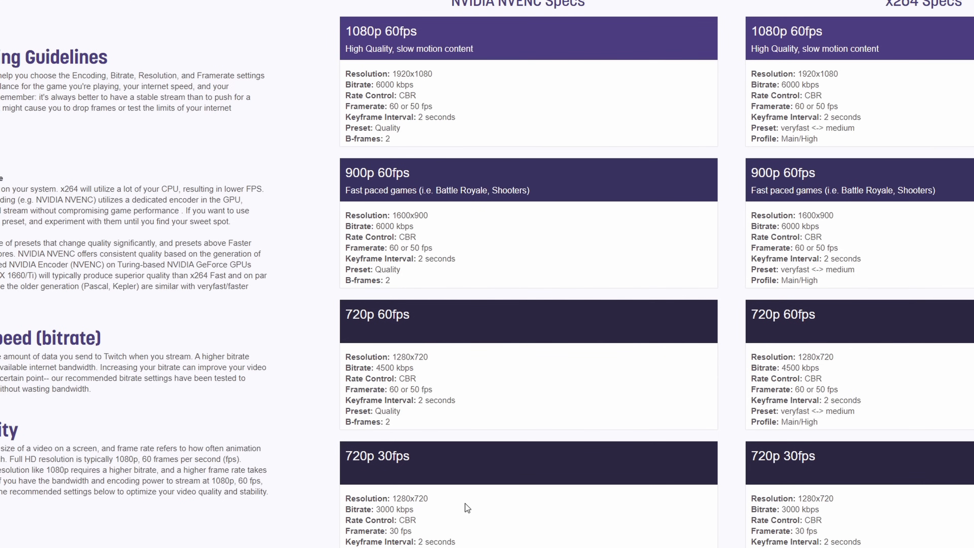
Open Task Manager and examine the CPU utilization graph beside the encoder settings
{"action": "key", "text": "ctrl+shift+Escape"}
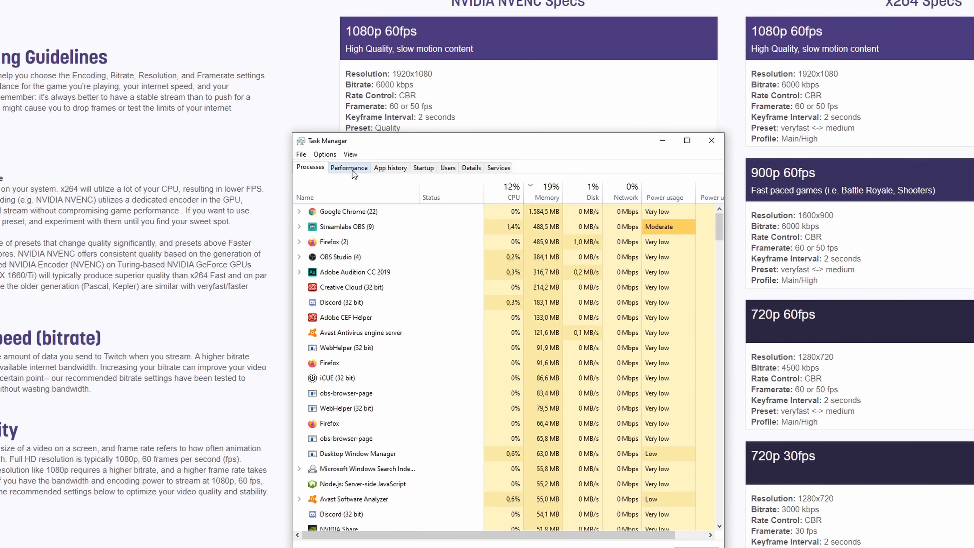
{"action": "left_click", "coordinate": [349, 171]}
{"action": "left_click", "coordinate": [345, 205]}
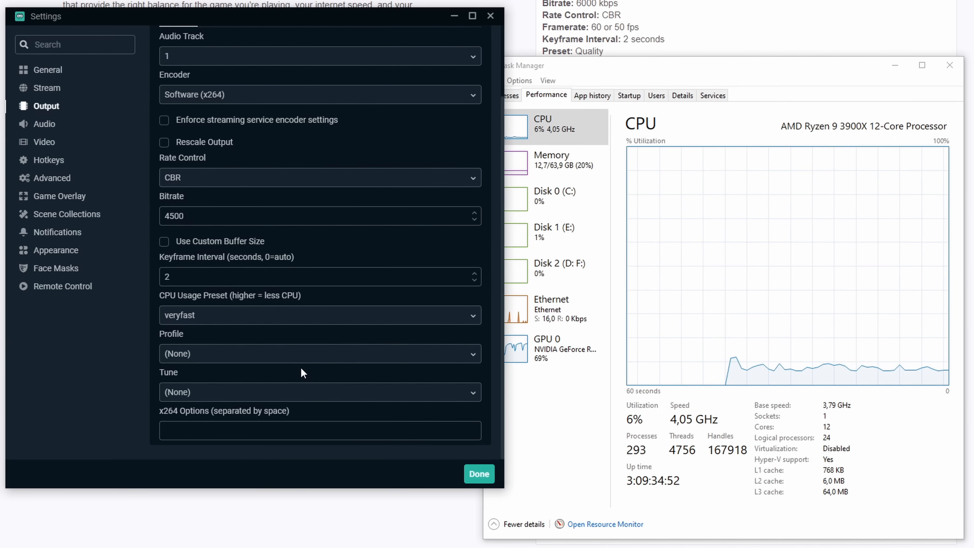
{"action": "left_click", "coordinate": [751, 278]}
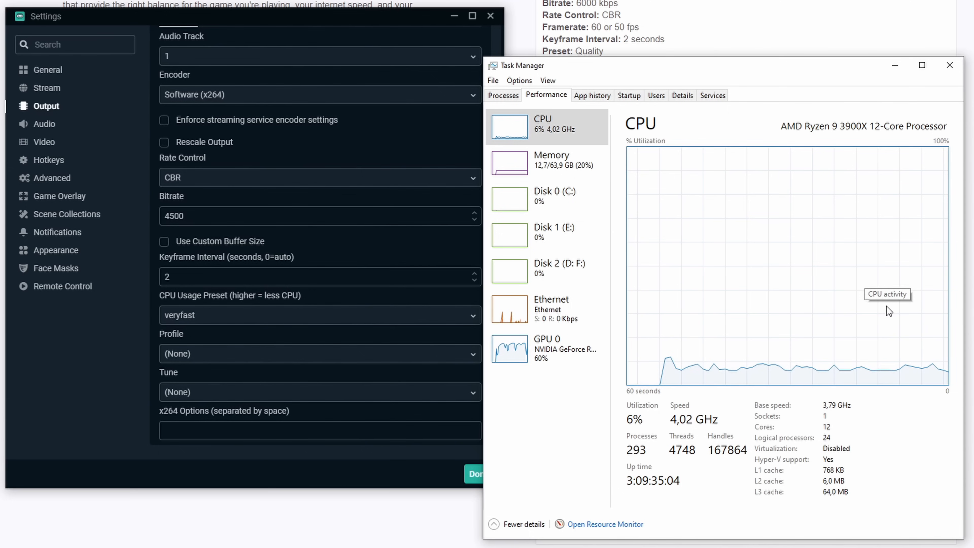
Try the fast CPU usage preset while watching the CPU load, and switch back to veryfast
{"action": "left_click", "coordinate": [235, 319]}
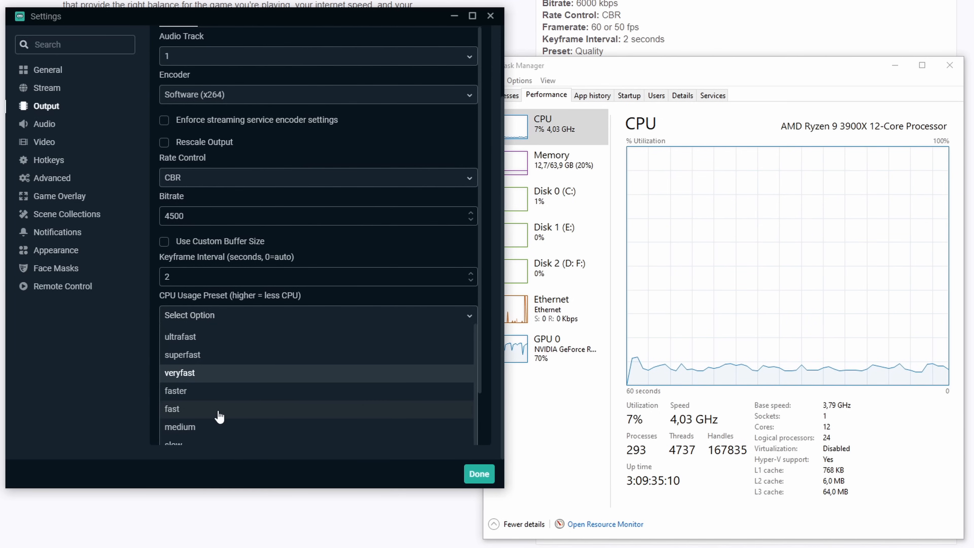
{"action": "left_click", "coordinate": [187, 413]}
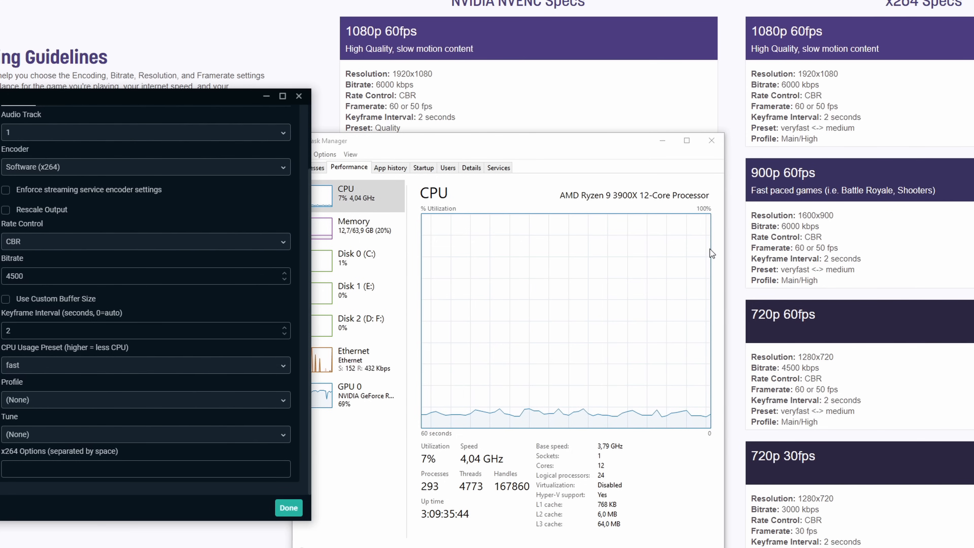
{"action": "left_click", "coordinate": [248, 365]}
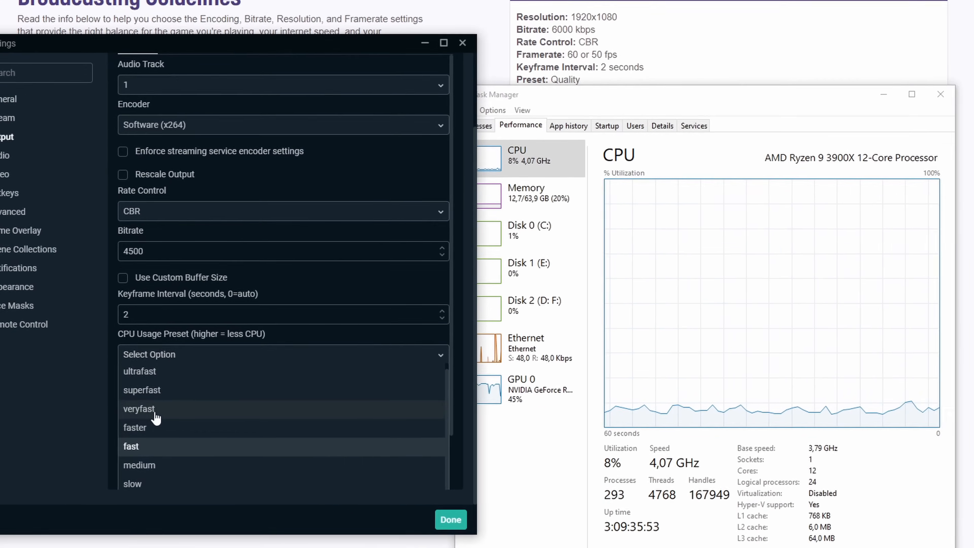
{"action": "left_click", "coordinate": [57, 414]}
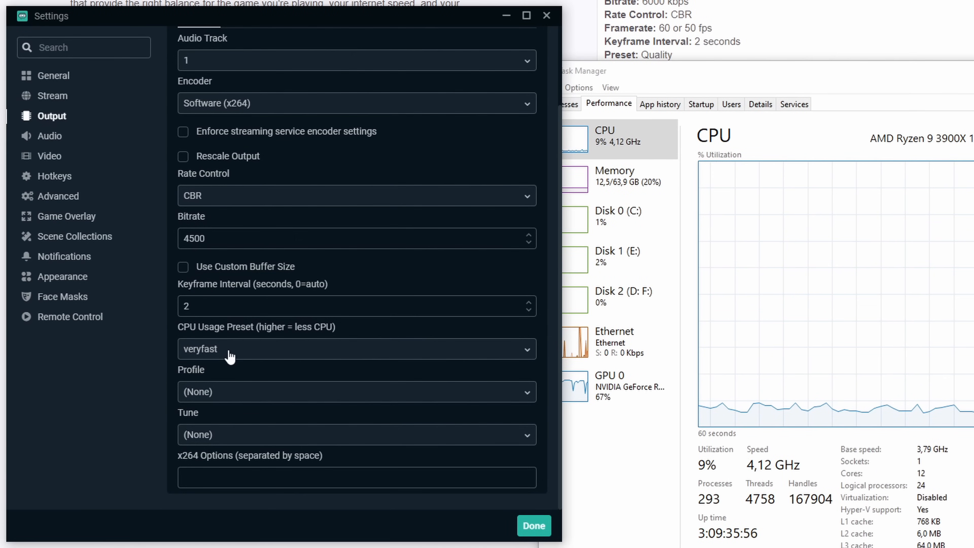
Set the x264 encoder profile to high and keep its tune option at (None)
{"action": "left_click", "coordinate": [209, 399]}
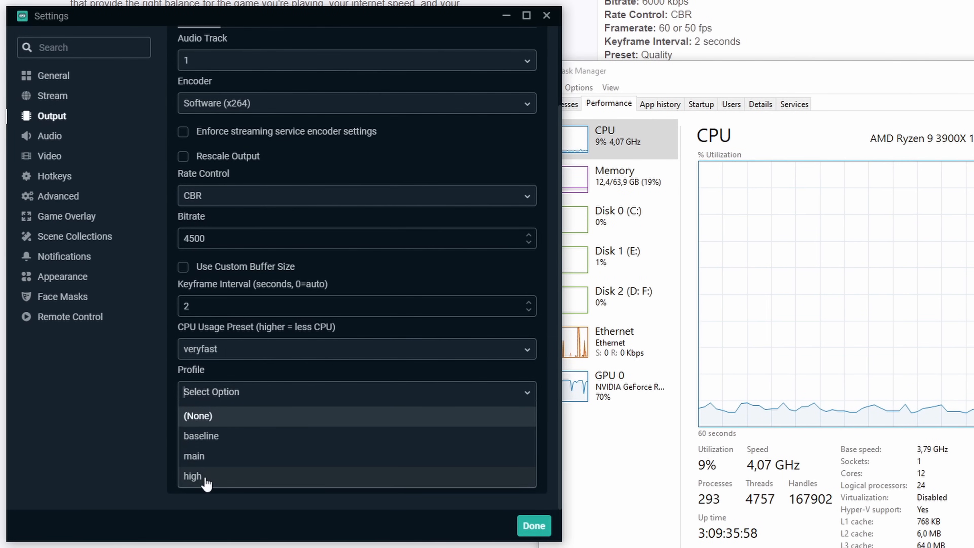
{"action": "left_click", "coordinate": [198, 476]}
{"action": "left_click", "coordinate": [203, 437]}
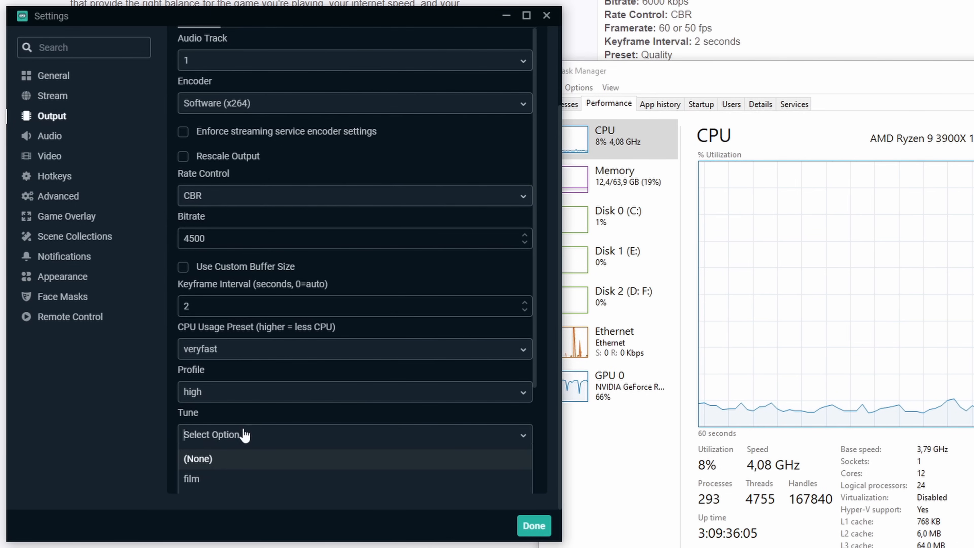
{"action": "left_click", "coordinate": [224, 459]}
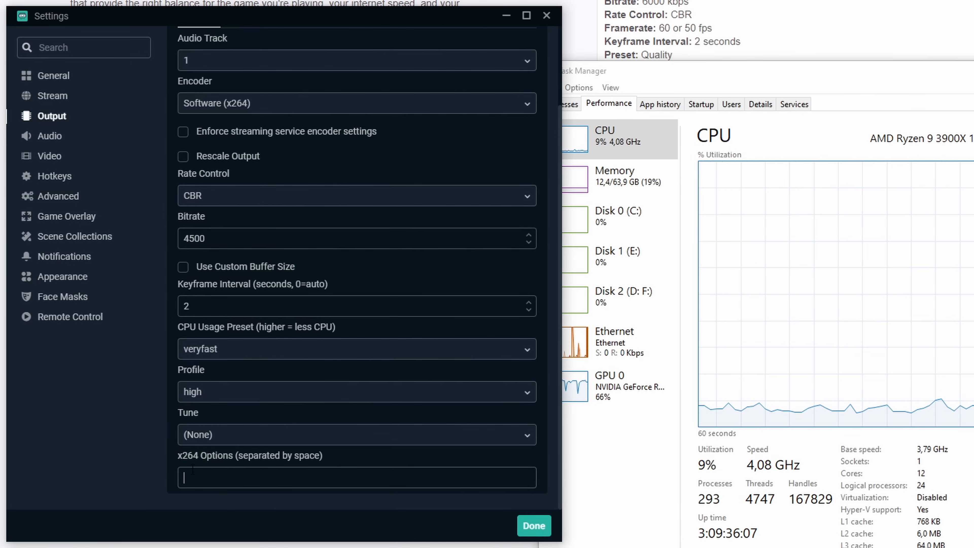